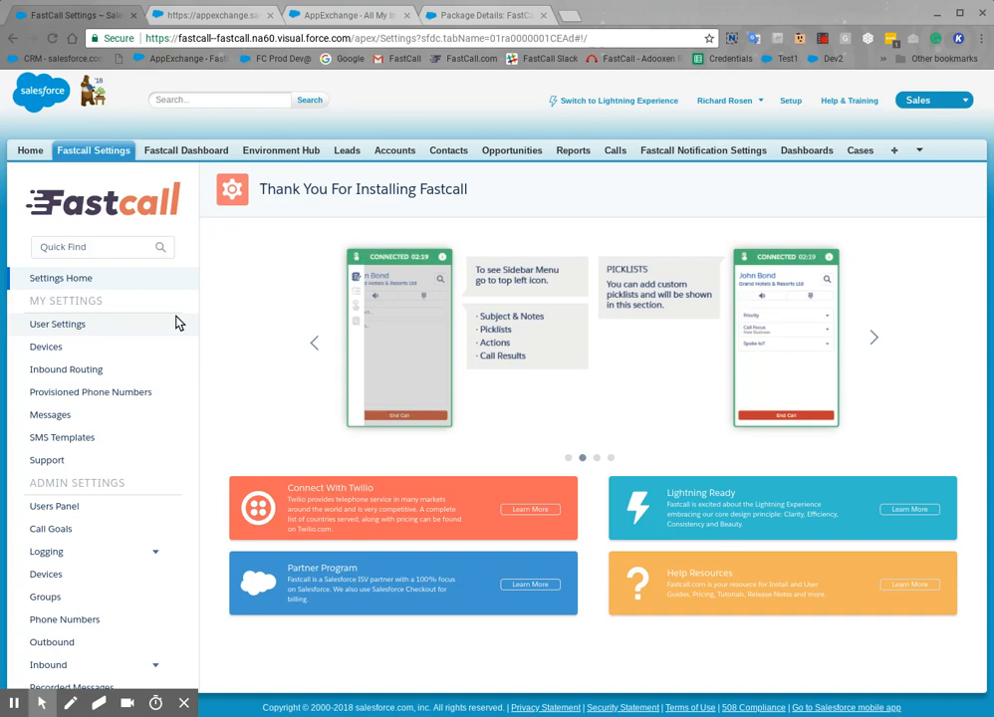
# Step: Review the Users Panel and the Fastcall Subscription page's Upgrades, Licenses & Billing, and Package & Capabilities sections
pyautogui.scroll(-1, 176, 322)
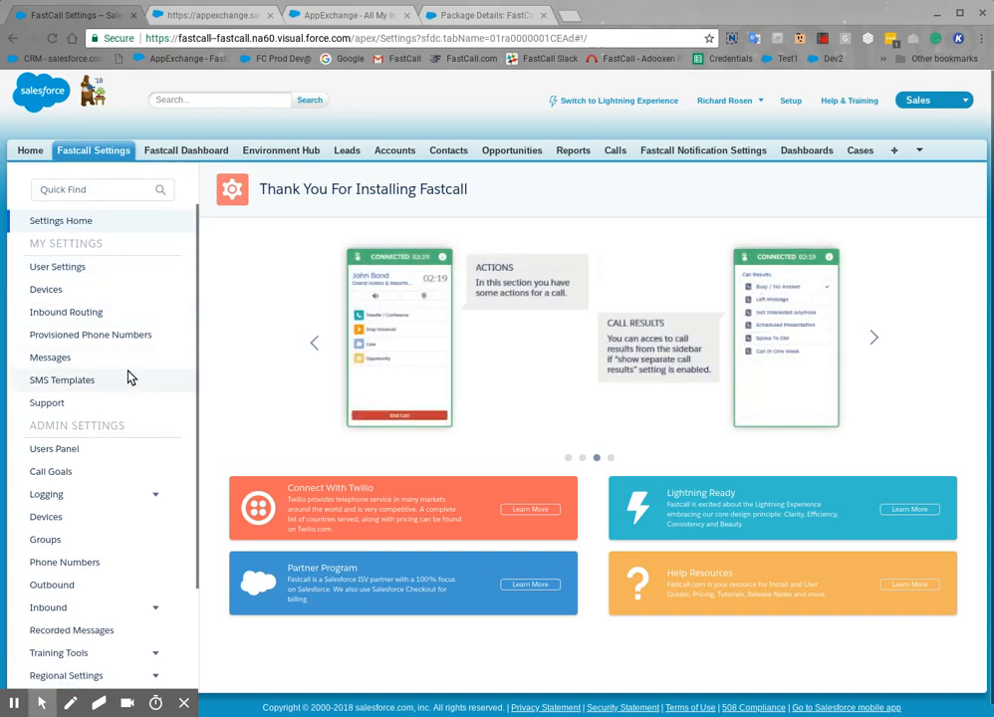
pyautogui.click(51, 456)
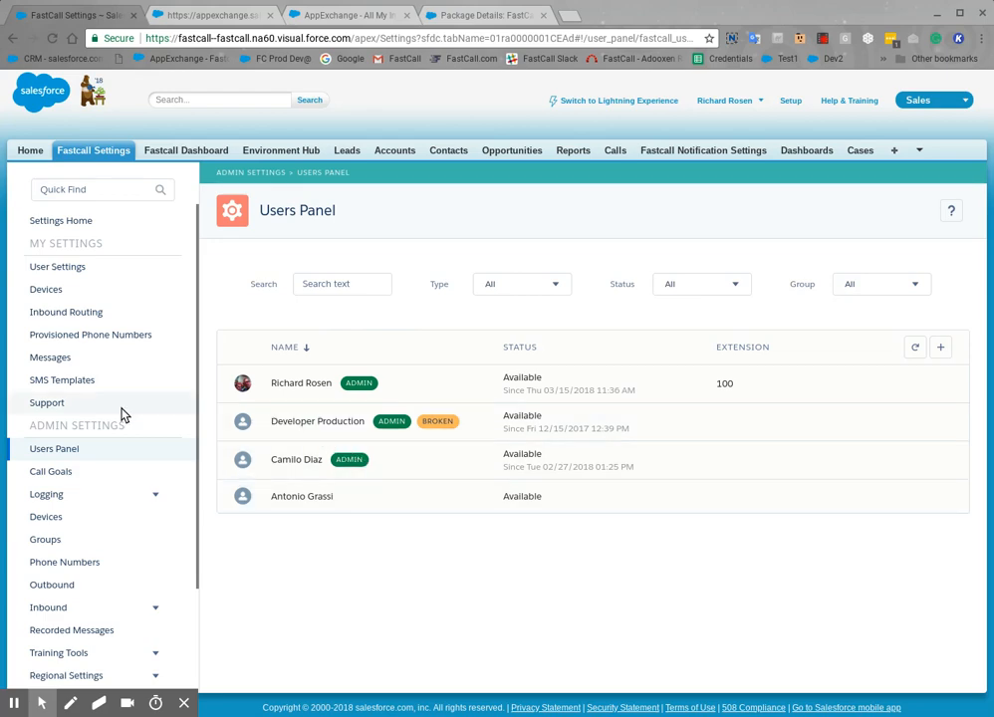
pyautogui.scroll(-3, 108, 415)
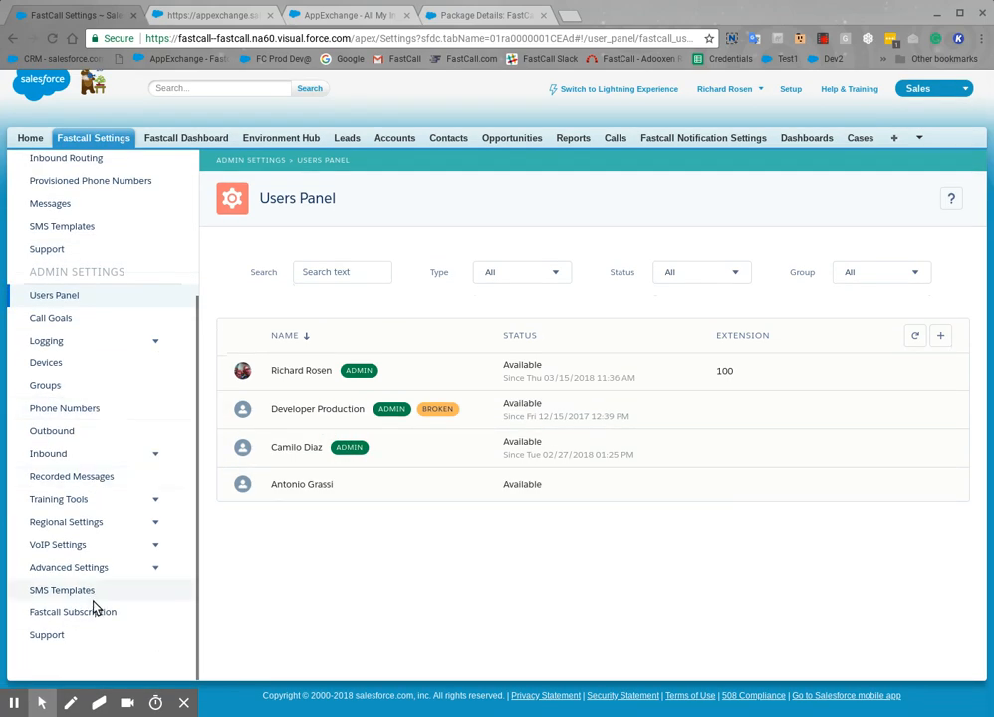
pyautogui.click(85, 617)
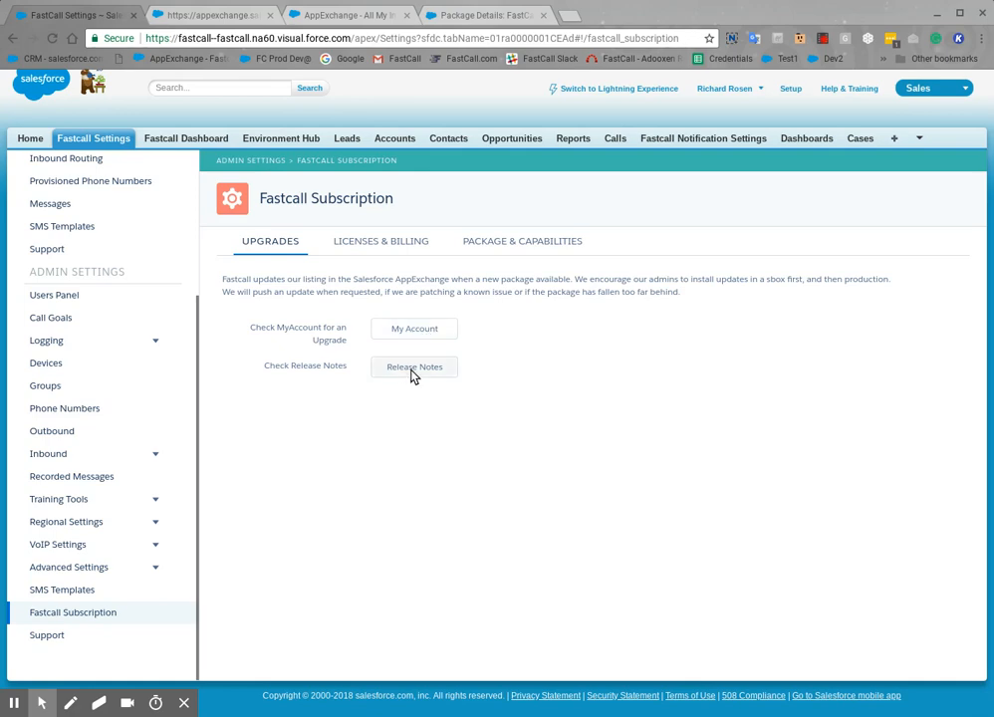
pyautogui.click(375, 243)
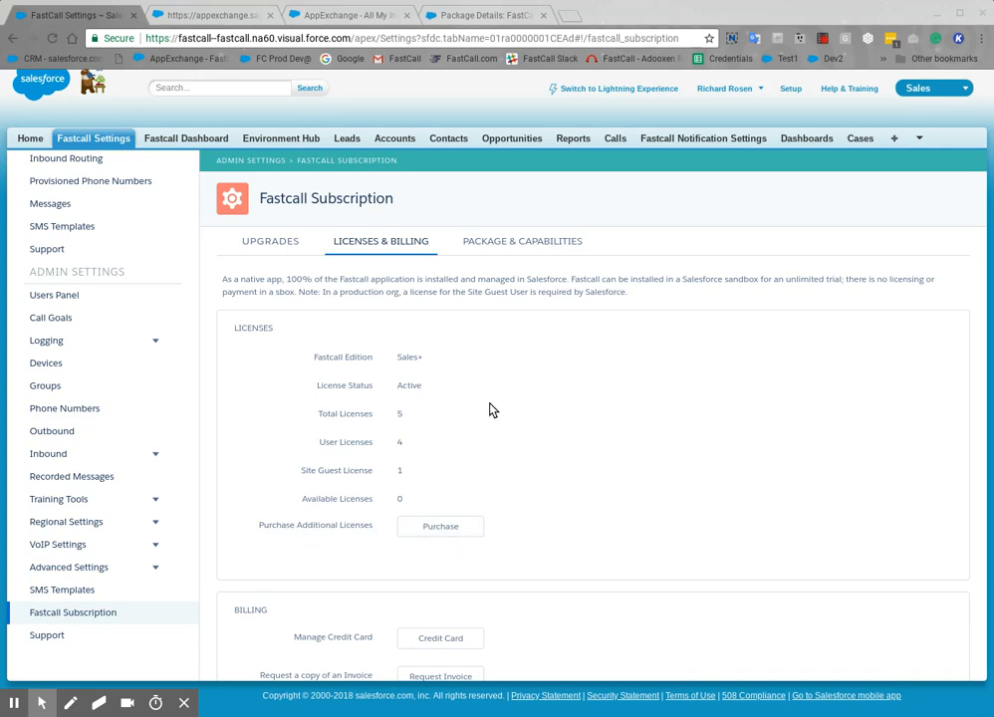
pyautogui.click(531, 252)
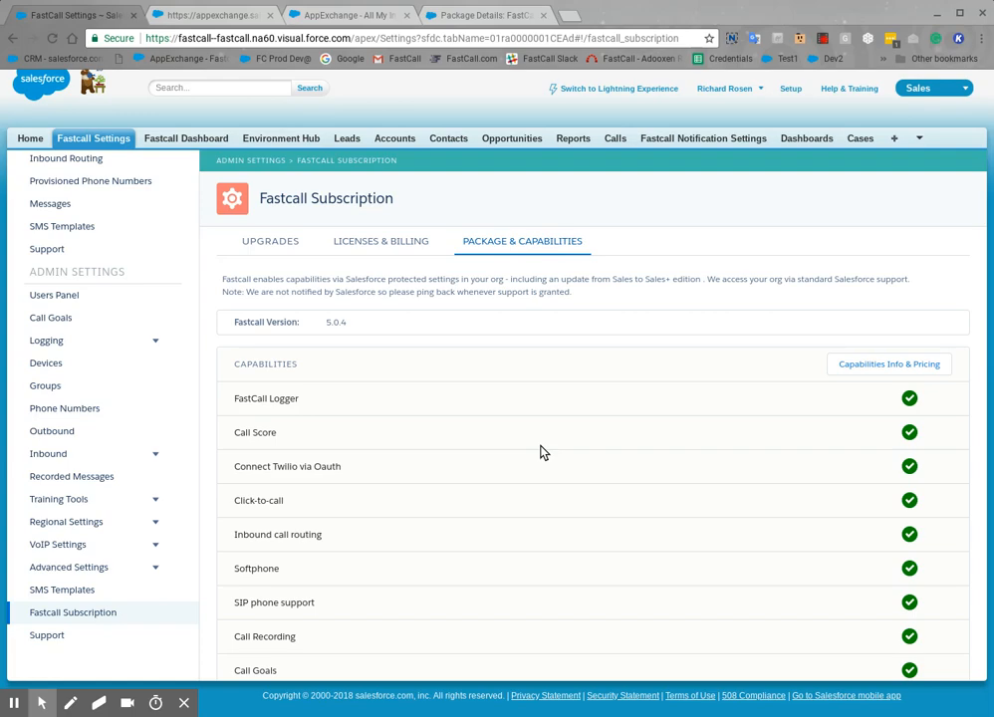
pyautogui.scroll(-9, 541, 453)
pyautogui.scroll(10, 541, 453)
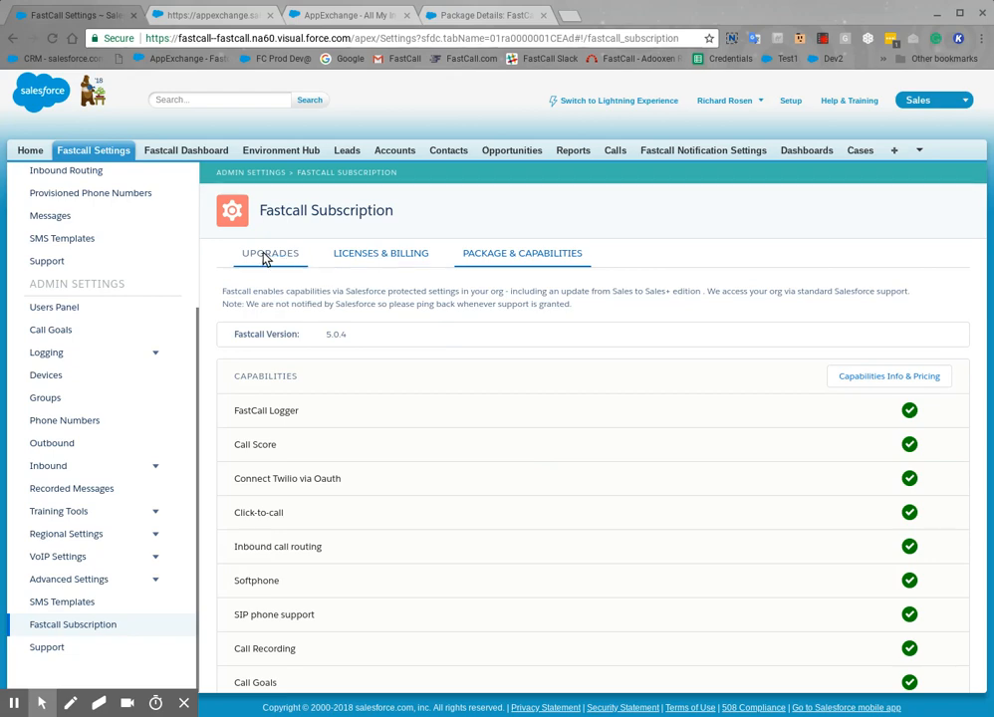
# Step: Try to fix the user configuration of the broken Developer Production user from the Users Panel
pyautogui.click(50, 311)
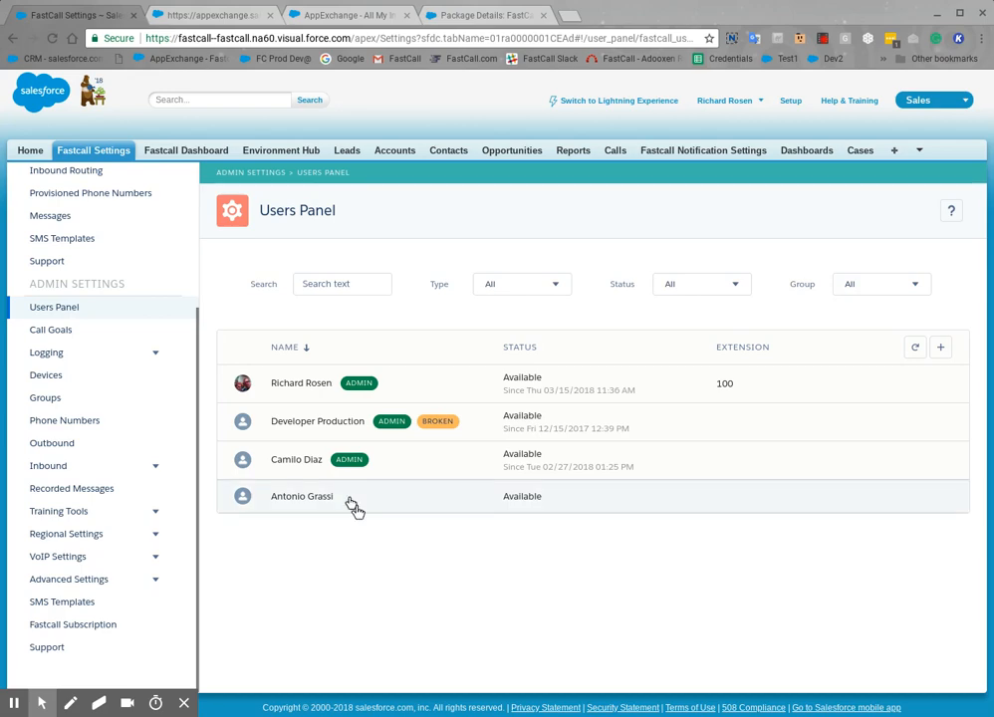
pyautogui.click(295, 426)
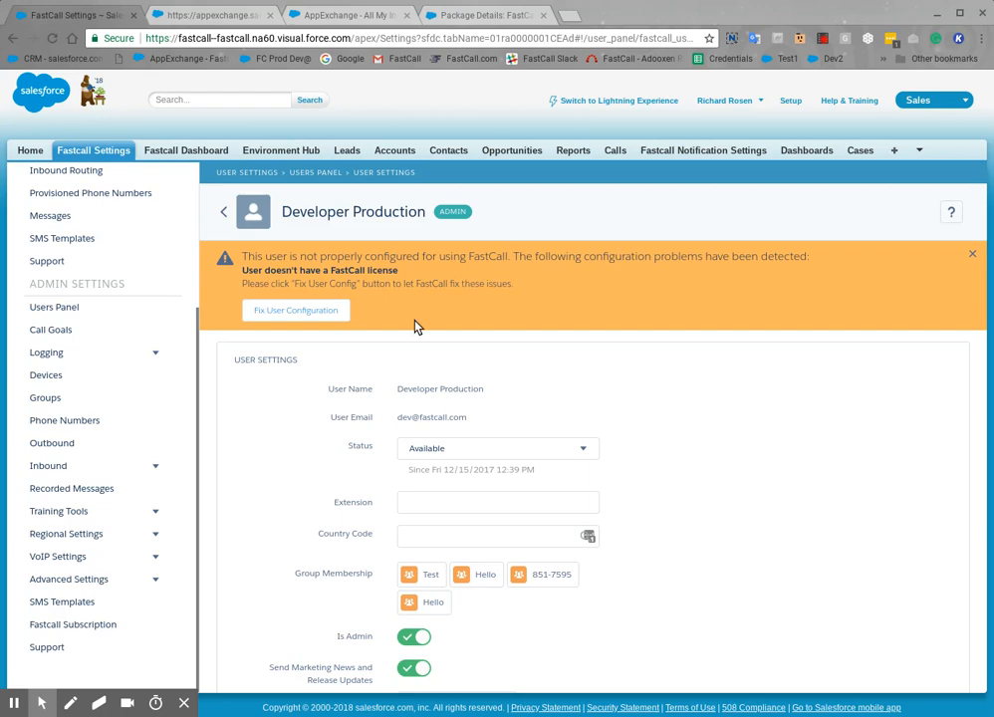
pyautogui.click(292, 318)
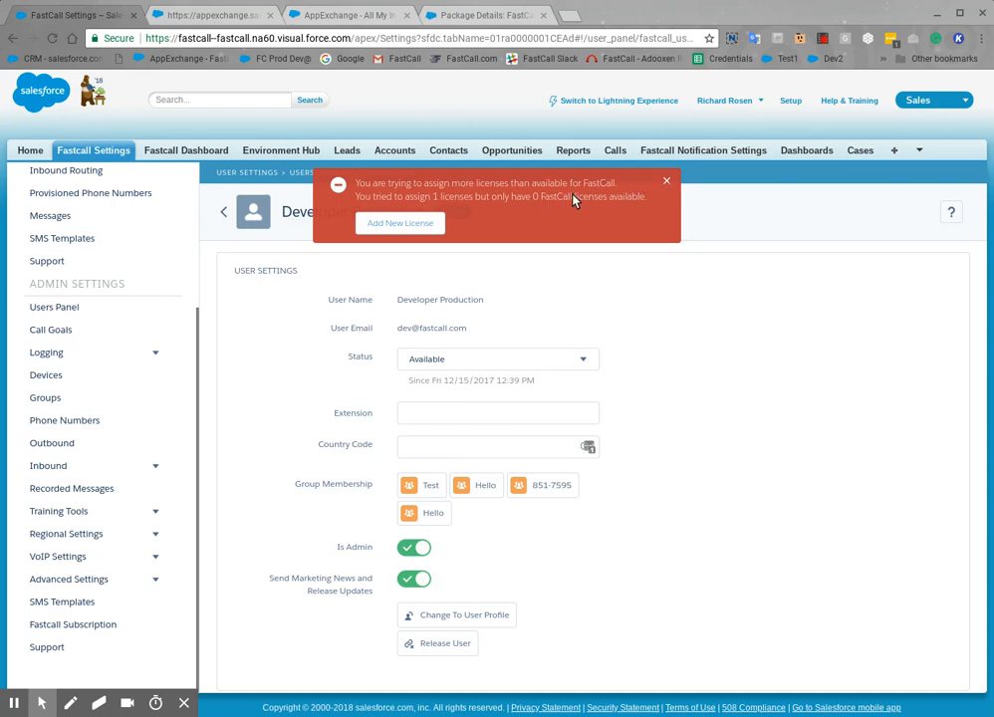
pyautogui.click(666, 183)
# Step: Release the non-admin user listed last in the Users Panel from Fastcall
pyautogui.click(61, 312)
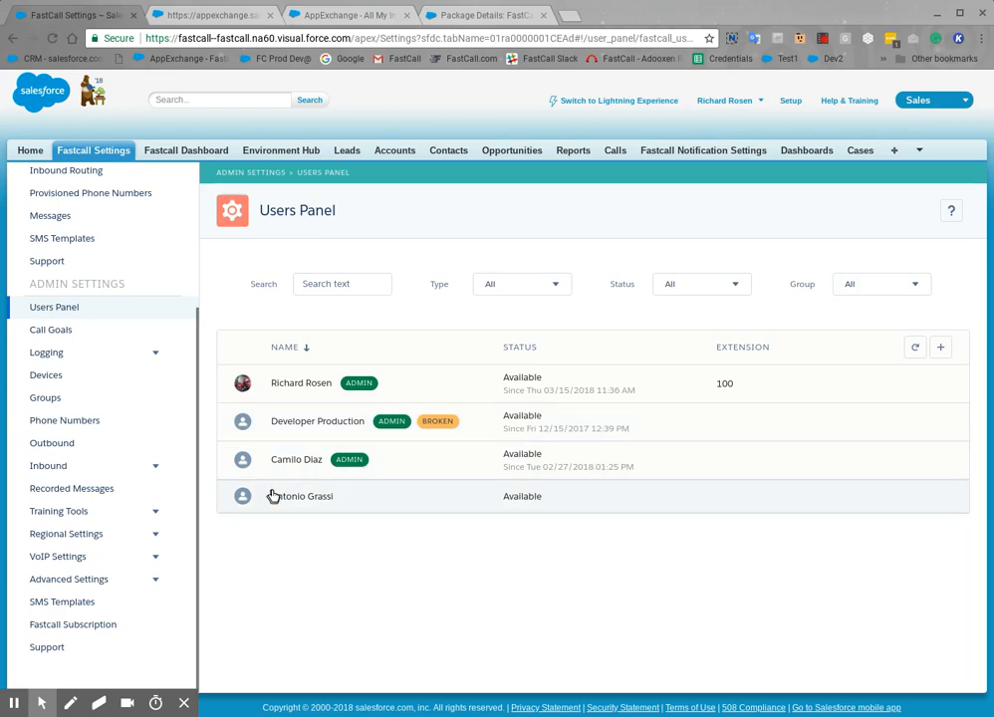
pyautogui.click(300, 503)
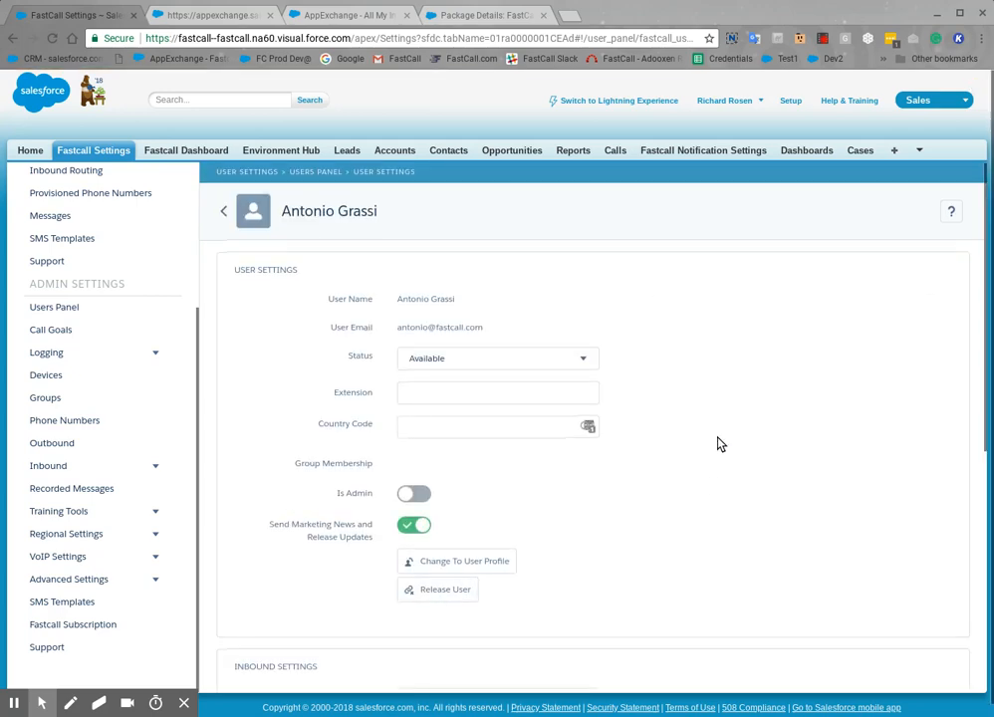
pyautogui.scroll(-1, 721, 444)
pyautogui.click(438, 539)
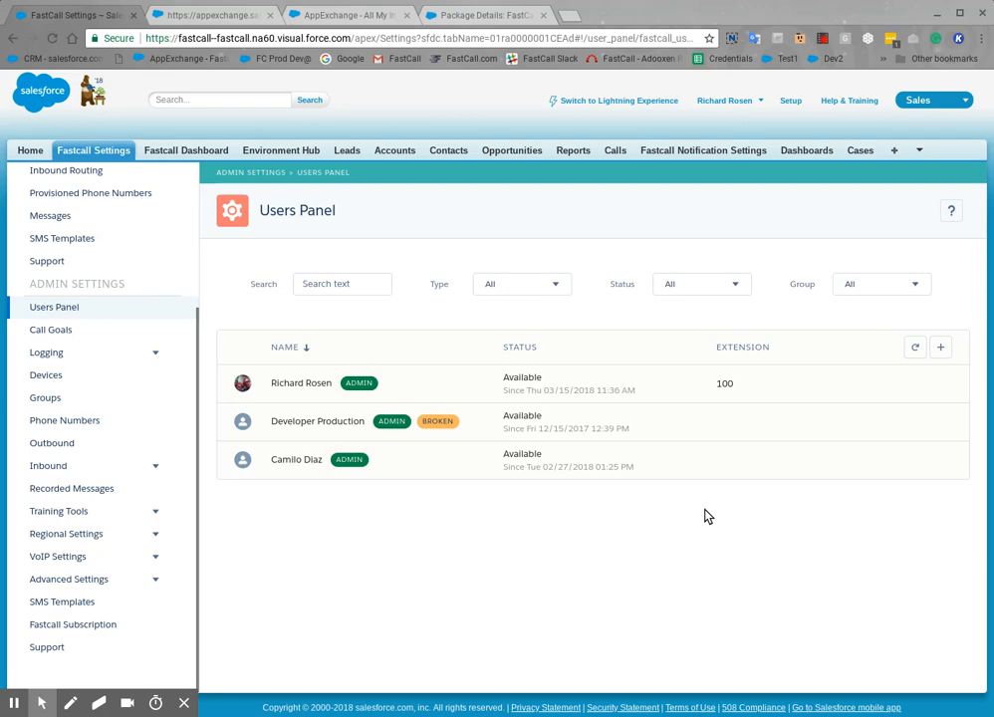
# Step: Try to release the broken Developer Production user from Fastcall
pyautogui.click(298, 429)
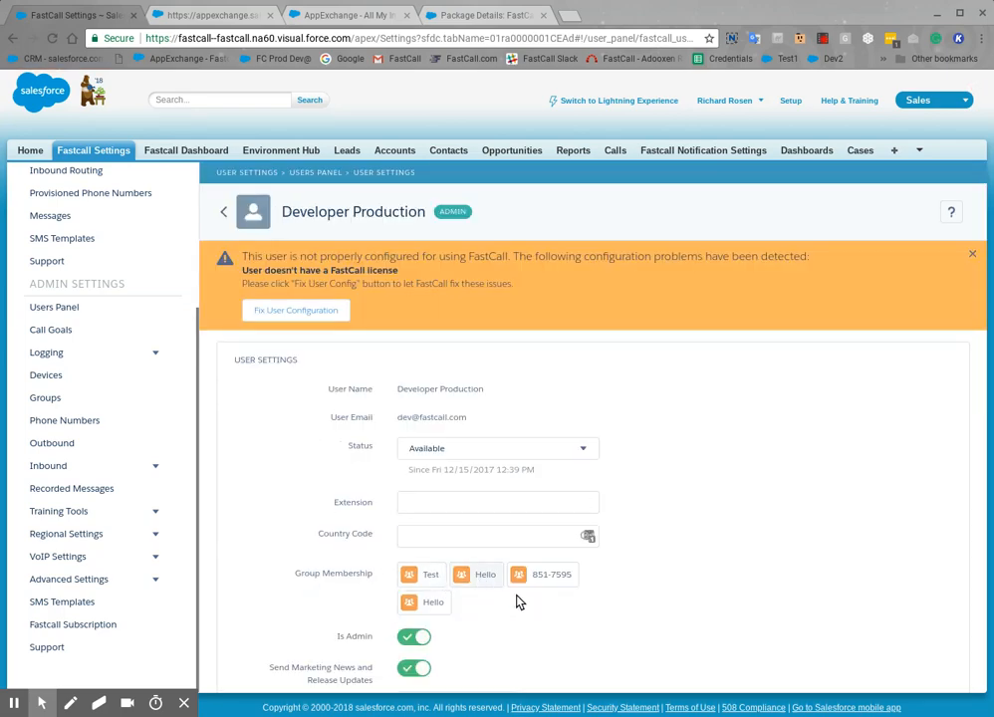
pyautogui.scroll(-2, 697, 581)
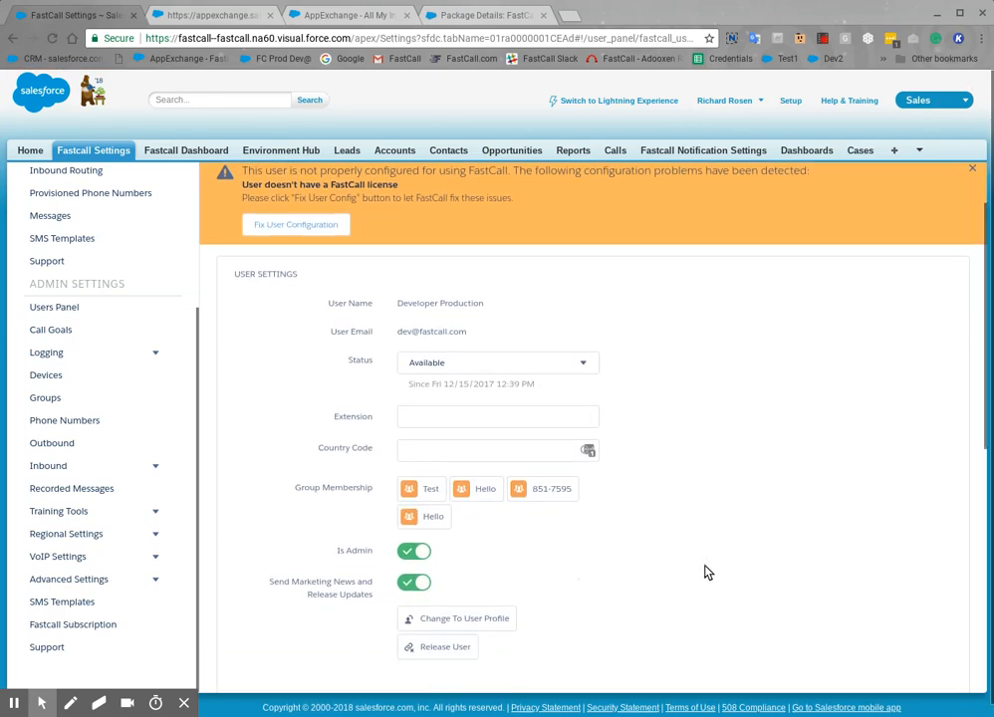
pyautogui.click(442, 649)
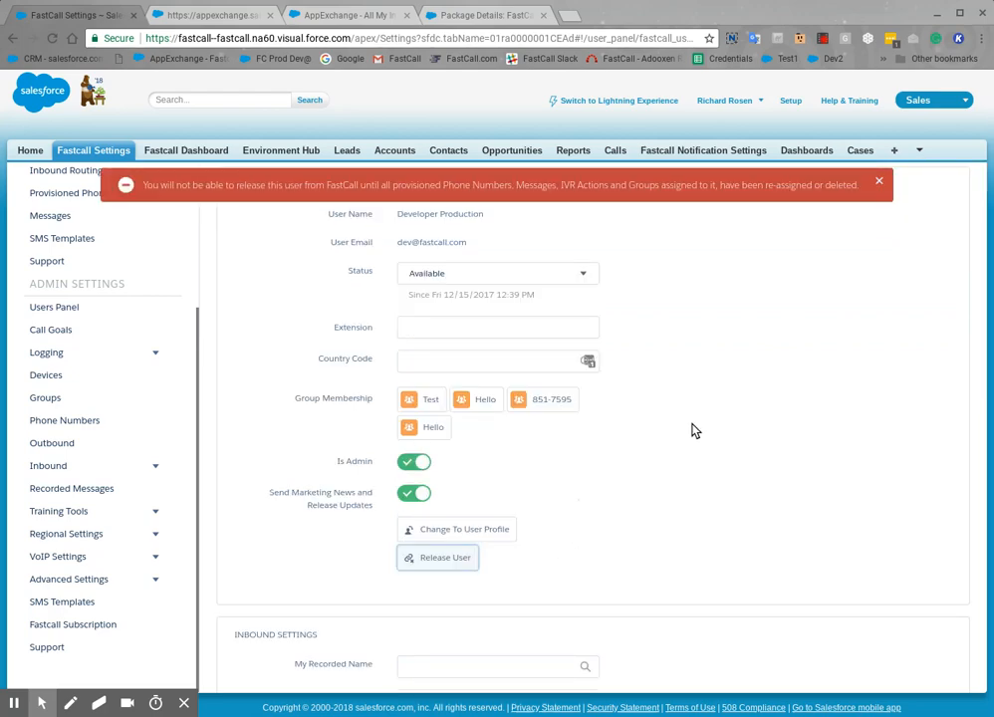
pyautogui.click(880, 185)
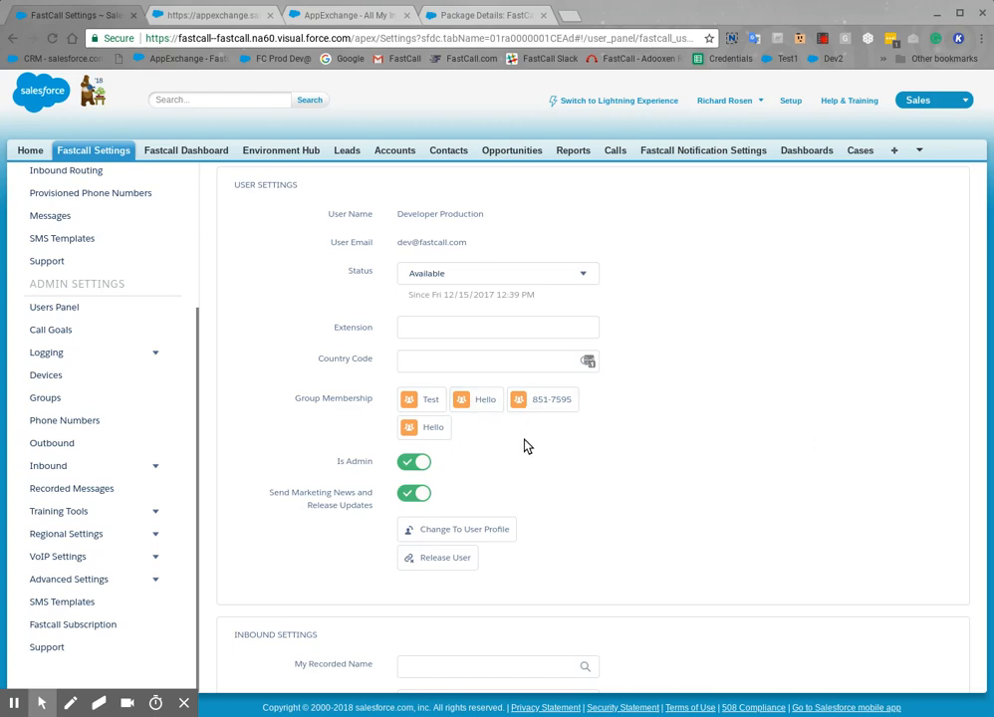
pyautogui.scroll(2, 526, 446)
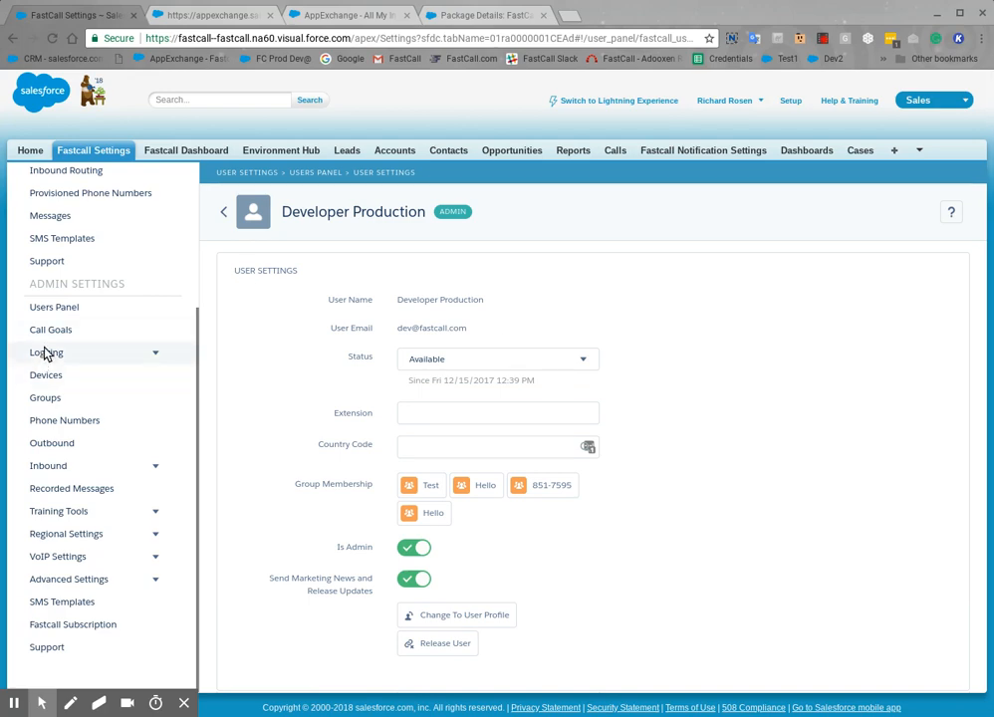
# Step: Add the sixth user in the available users list to Fastcall without admin rights and save
pyautogui.click(53, 313)
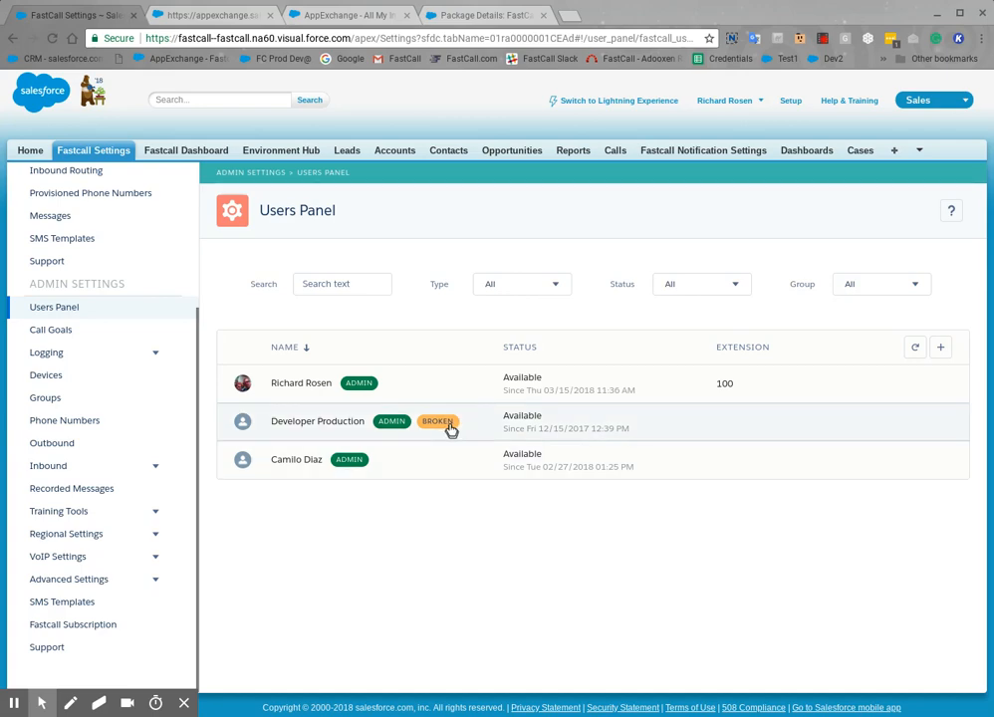
pyautogui.click(941, 348)
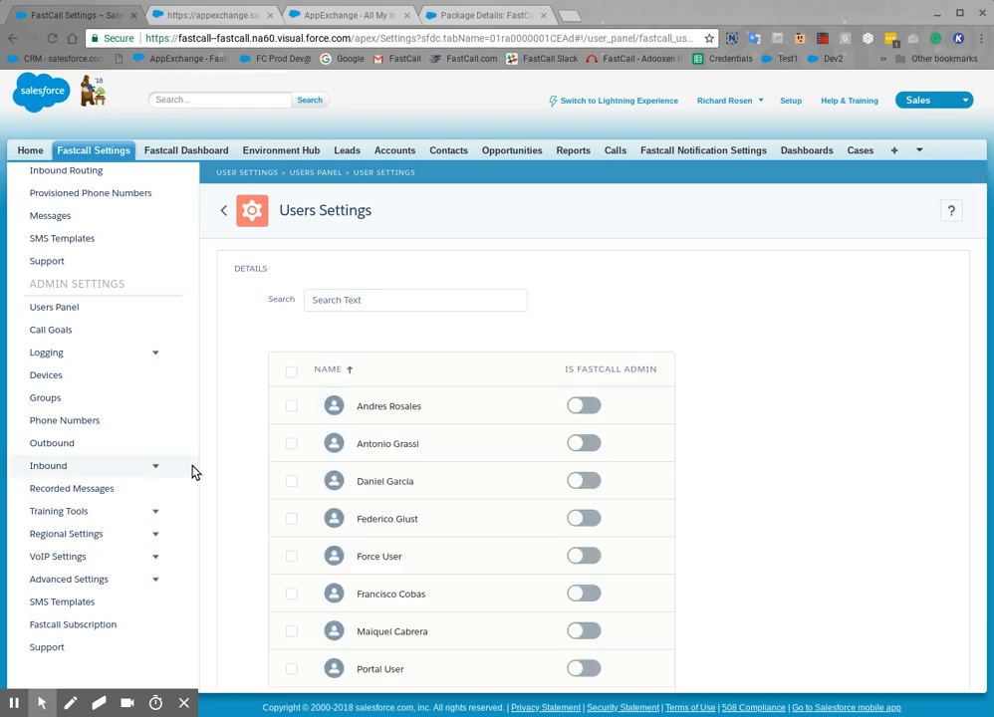
pyautogui.click(291, 595)
pyautogui.scroll(-3, 521, 540)
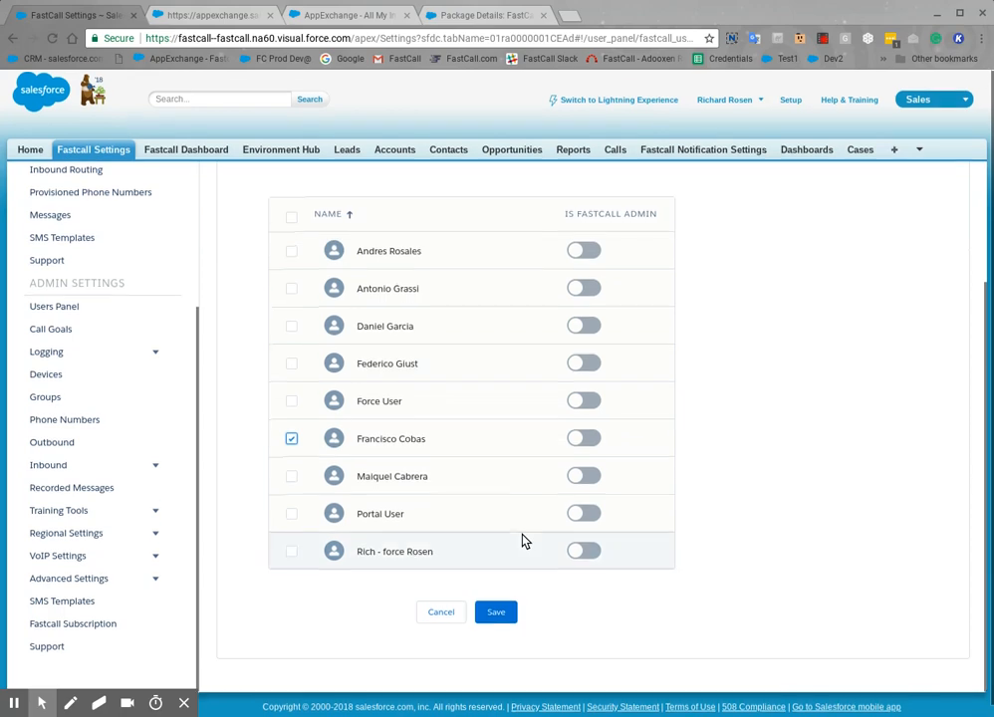
pyautogui.click(494, 600)
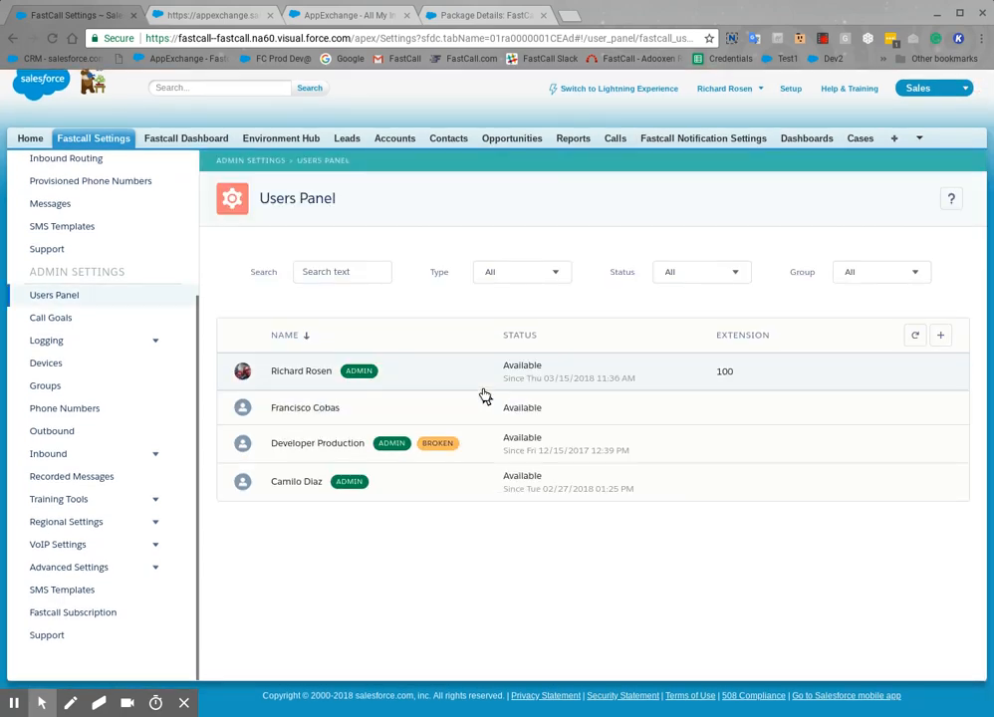
pyautogui.click(941, 337)
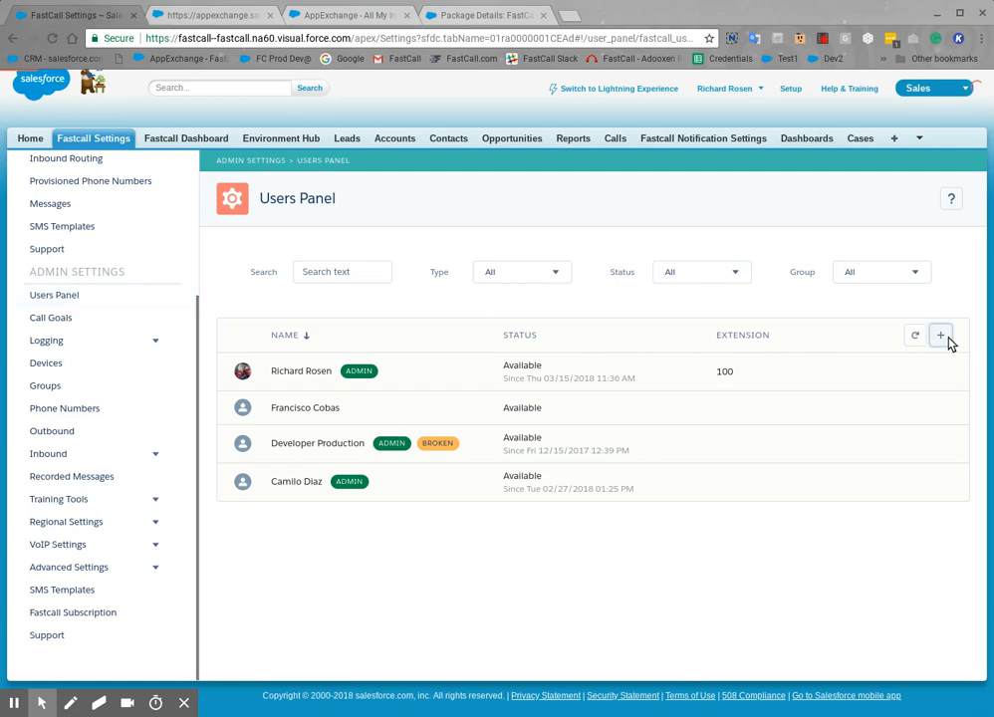
pyautogui.scroll(-2, 526, 476)
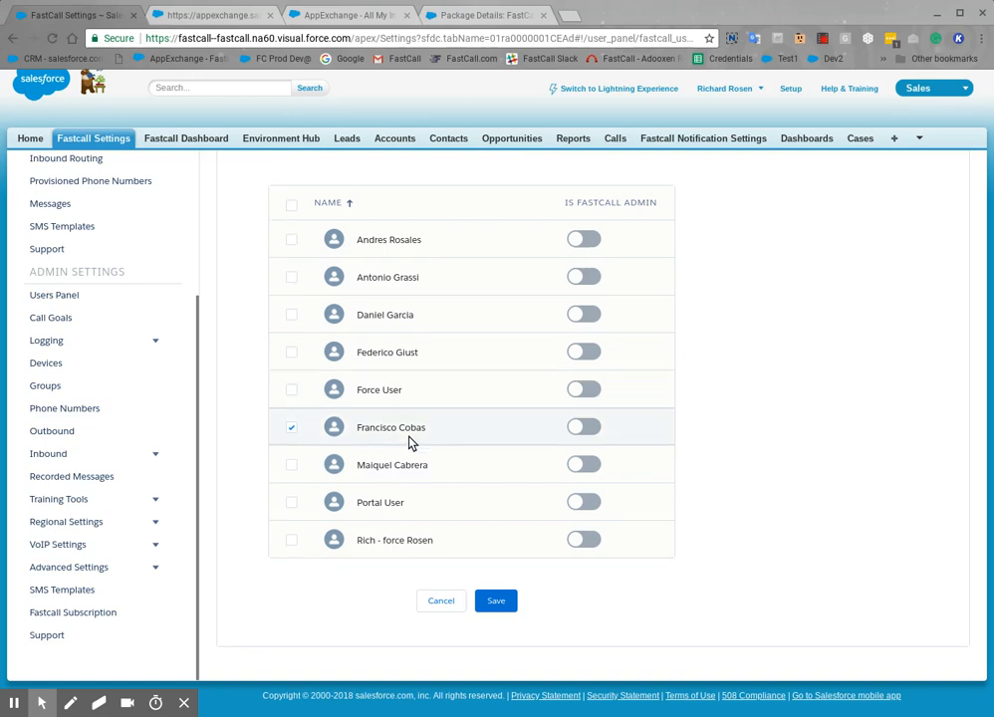
pyautogui.click(444, 605)
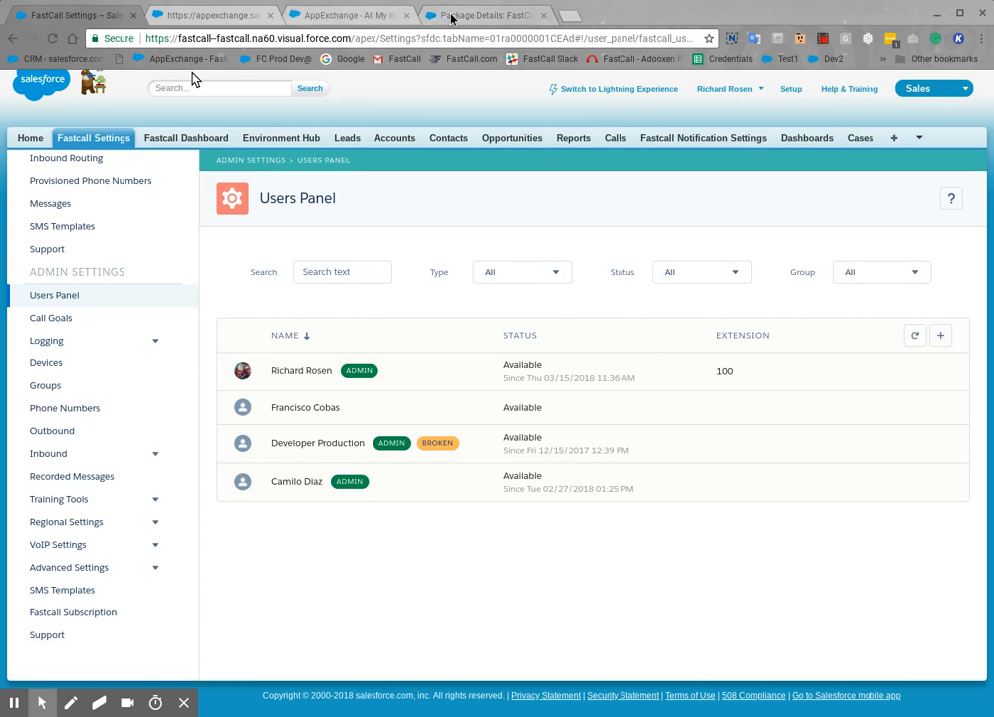
# Step: Search Salesforce Setup for "user", list all users, and open the active user record with the System Administrator profile
pyautogui.click(478, 15)
pyautogui.click(88, 173)
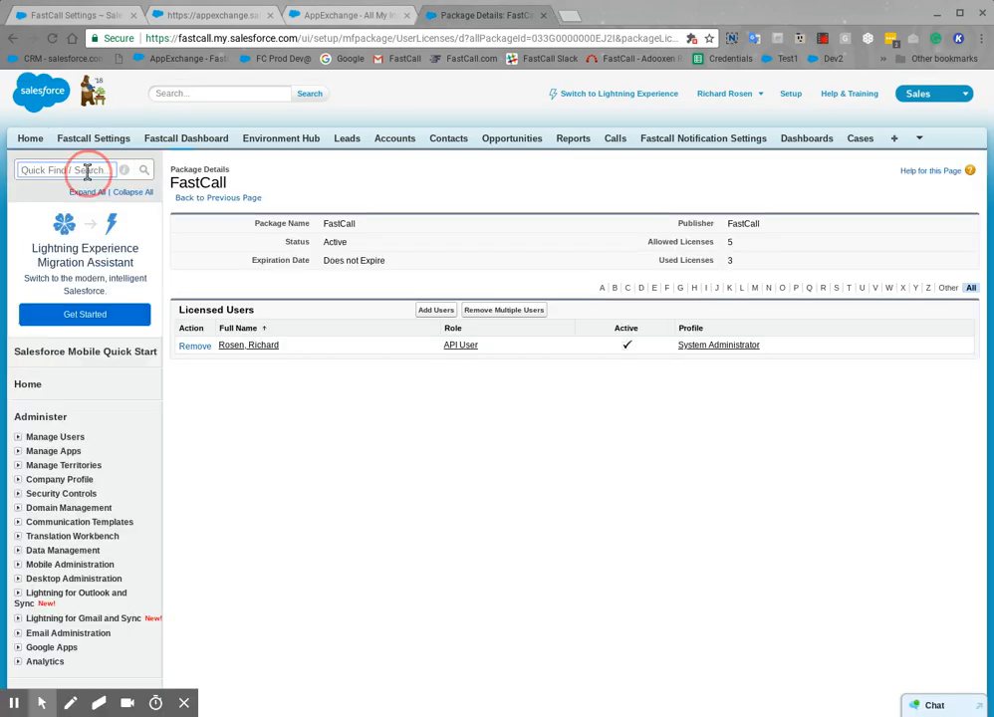
pyautogui.write('user')
pyautogui.click(50, 265)
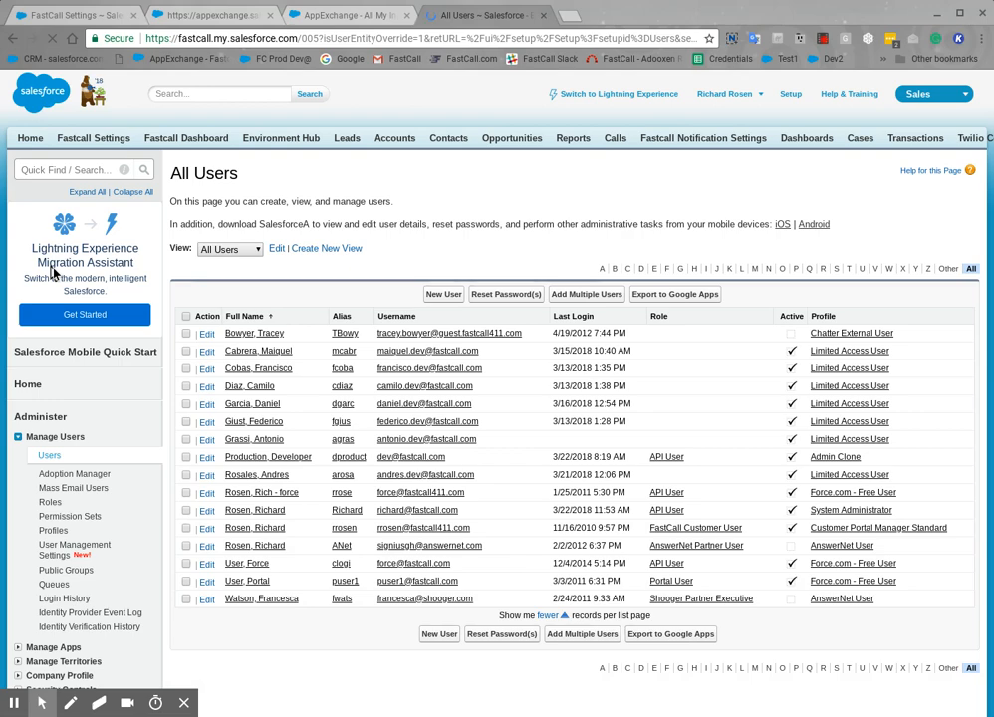
pyautogui.click(240, 514)
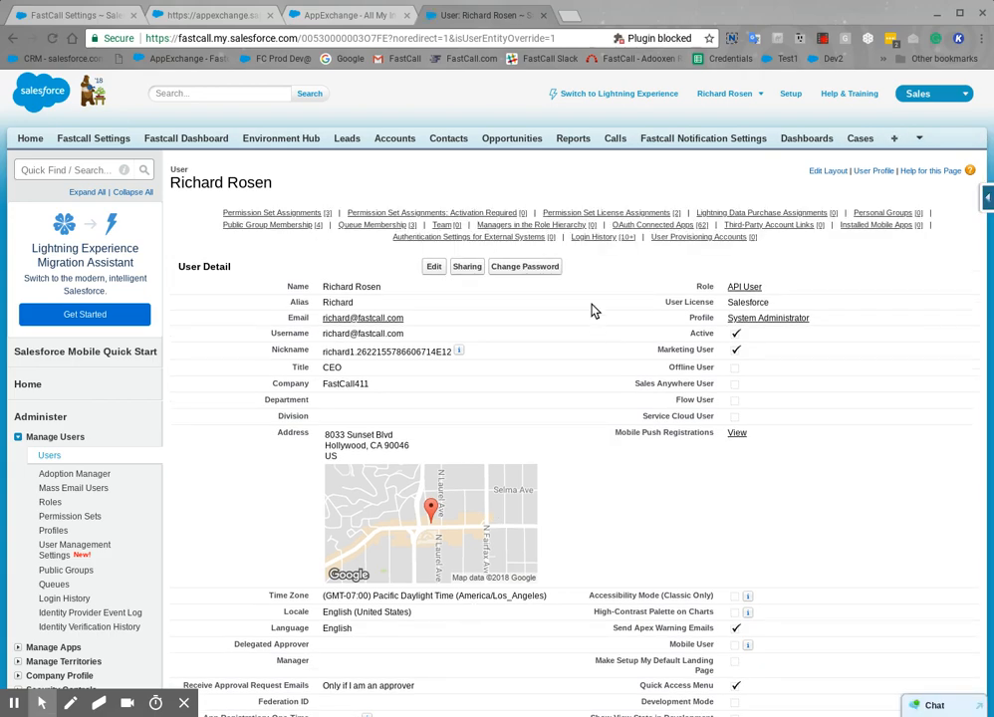
# Step: Examine the administrator's user record for its Checkout Enabled and Call Center fields and its permission set assignments
pyautogui.scroll(-5, 593, 311)
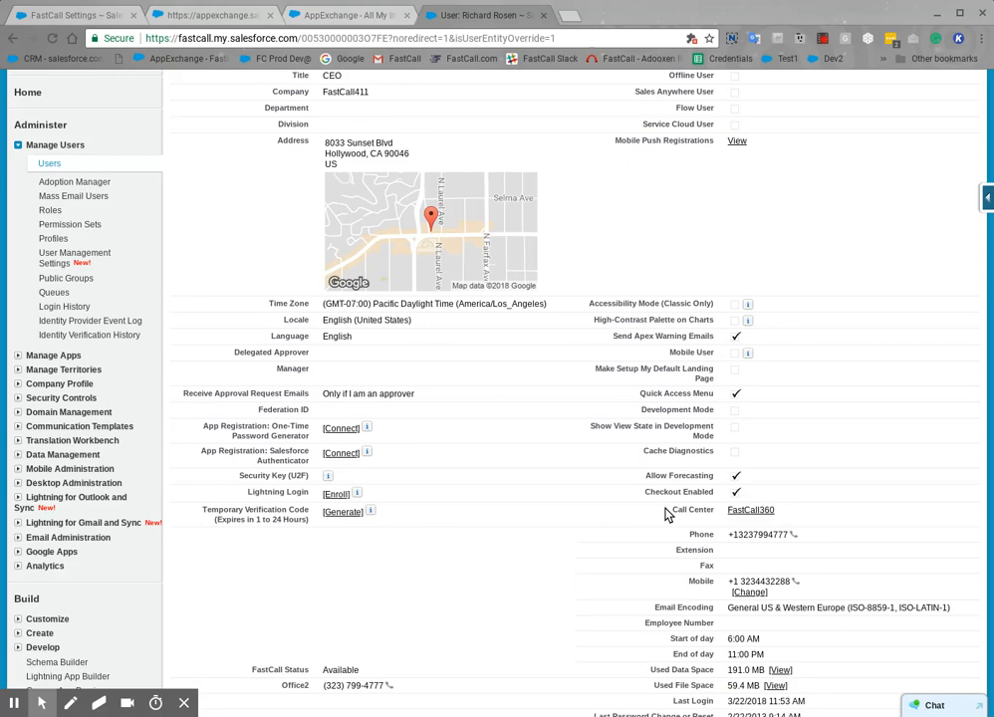
pyautogui.scroll(5, 668, 514)
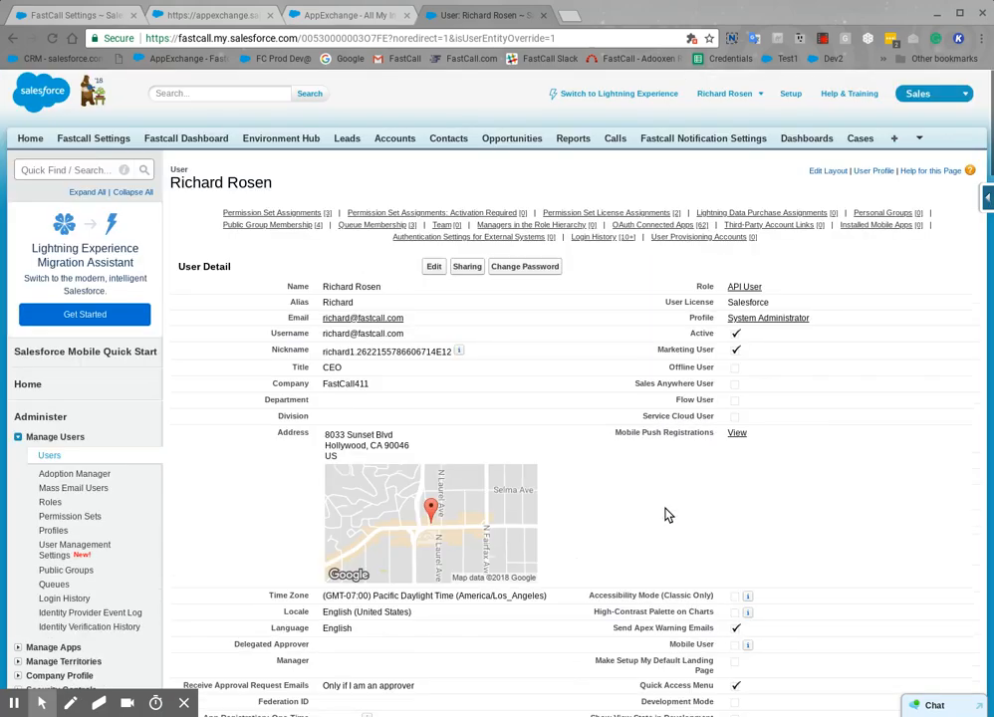
pyautogui.click(206, 186)
pyautogui.scroll(-3, 508, 418)
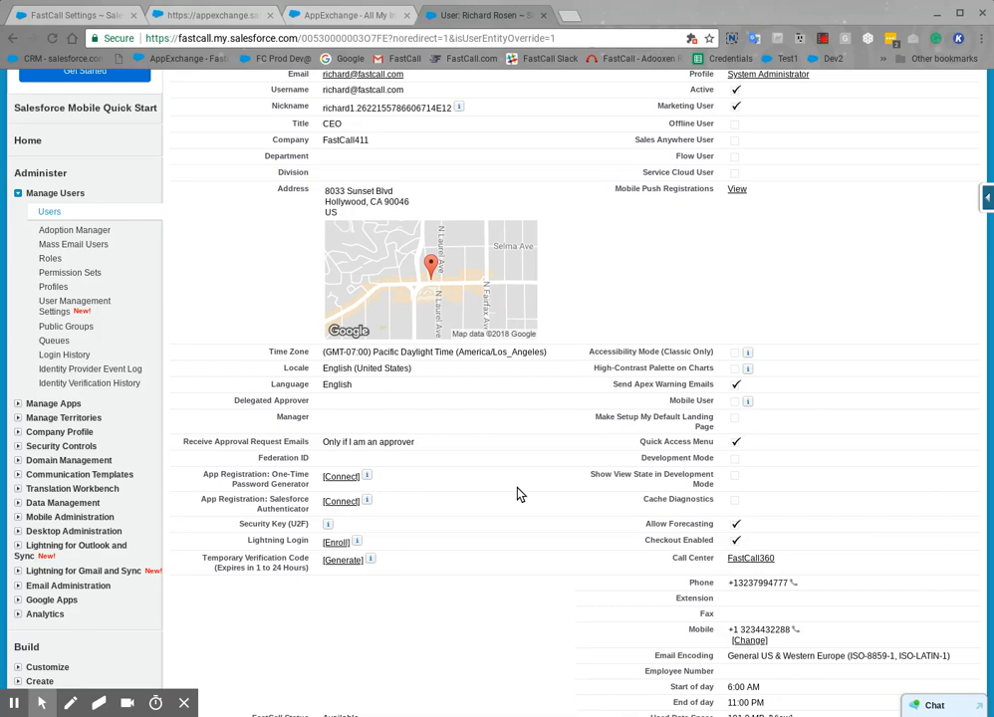
pyautogui.scroll(-1, 519, 494)
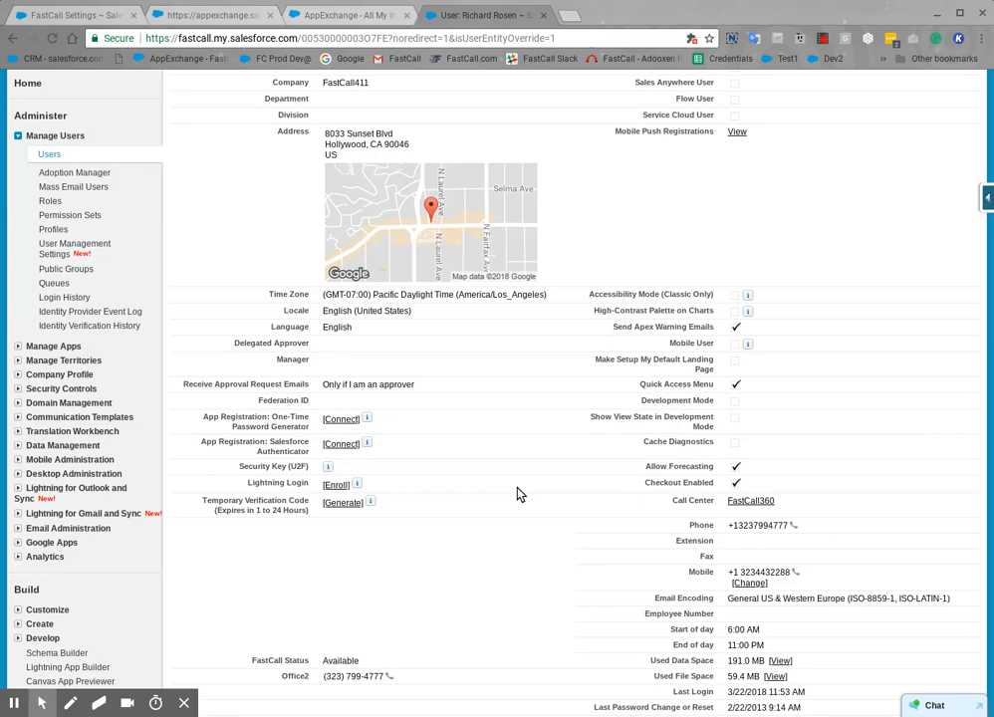
pyautogui.scroll(-1, 518, 494)
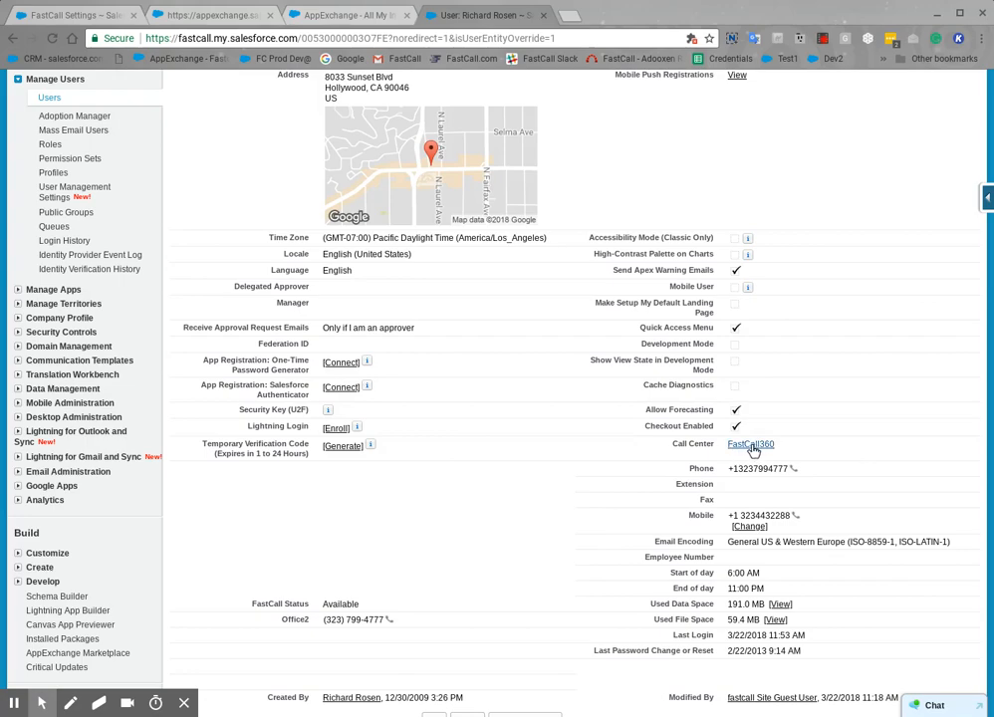
pyautogui.scroll(-1, 600, 478)
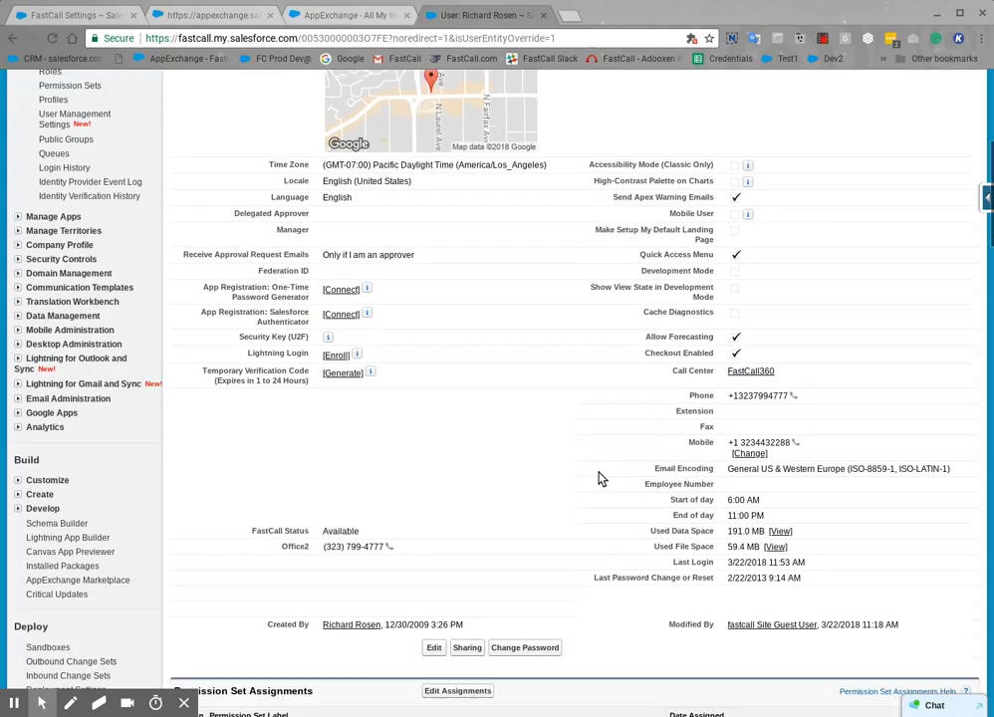
pyautogui.scroll(-3, 601, 478)
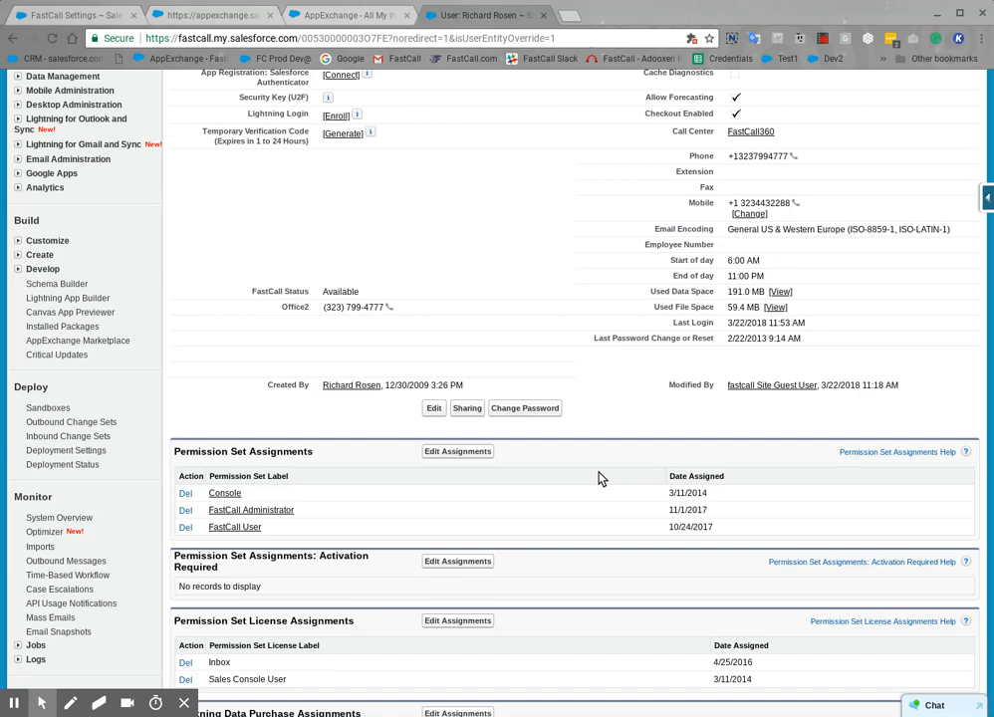
# Step: Examine the administrator's permission set assignments, group and queue memberships, connected apps, and managed package licenses on the user record
pyautogui.scroll(-1, 600, 478)
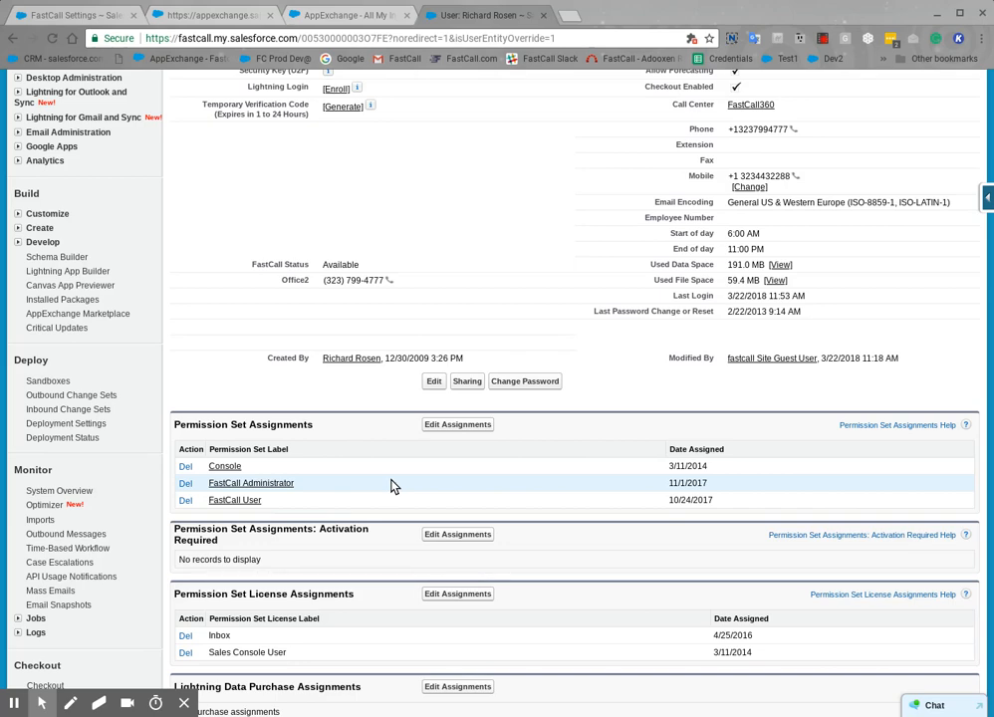
pyautogui.scroll(-1, 393, 486)
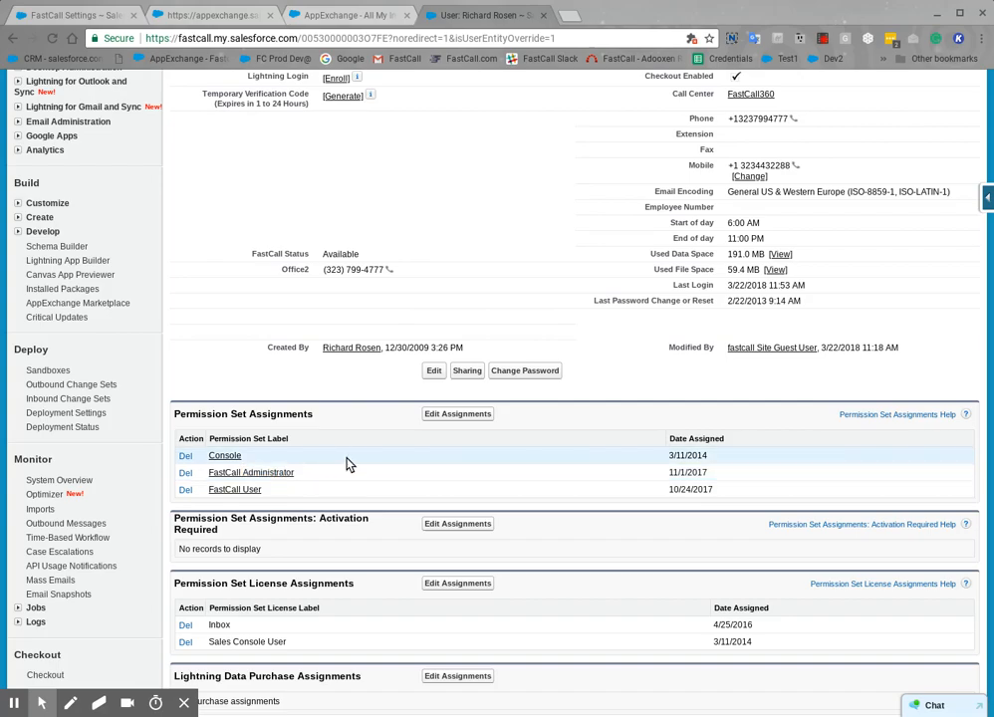
pyautogui.scroll(-6, 348, 464)
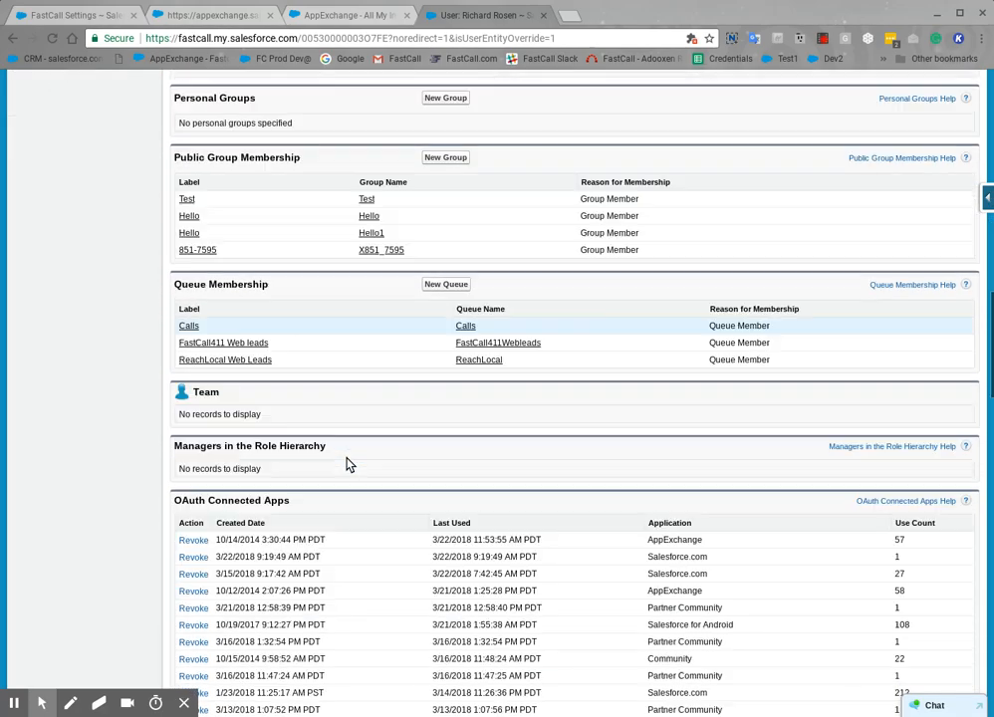
pyautogui.scroll(-15, 348, 465)
pyautogui.scroll(-5, 348, 464)
pyautogui.scroll(2, 348, 464)
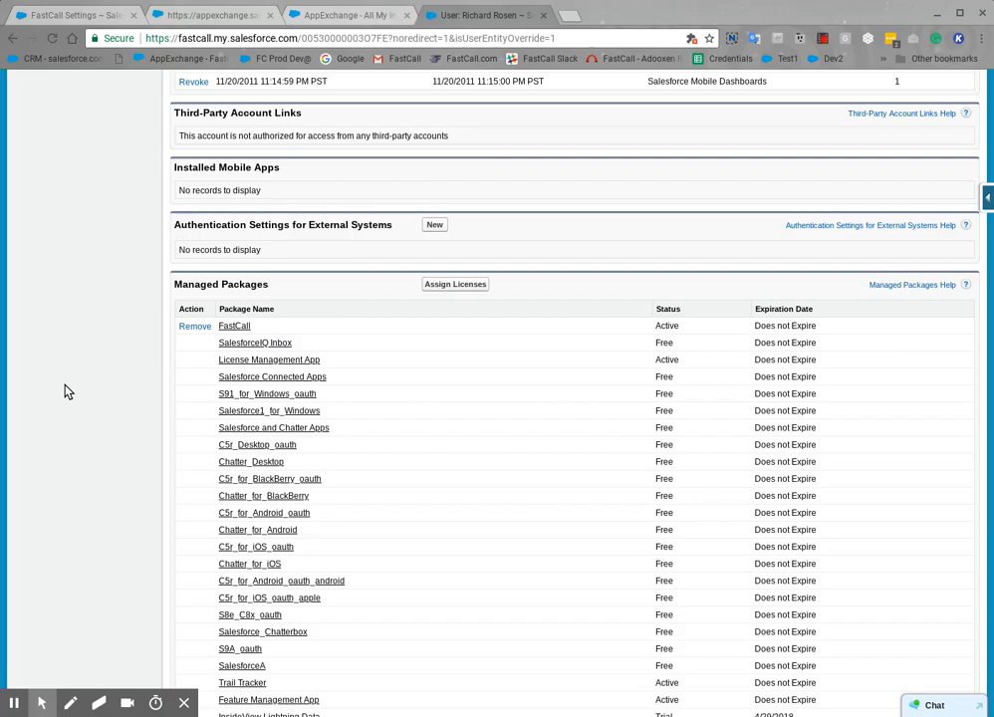
pyautogui.scroll(2, 66, 392)
pyautogui.scroll(20, 66, 392)
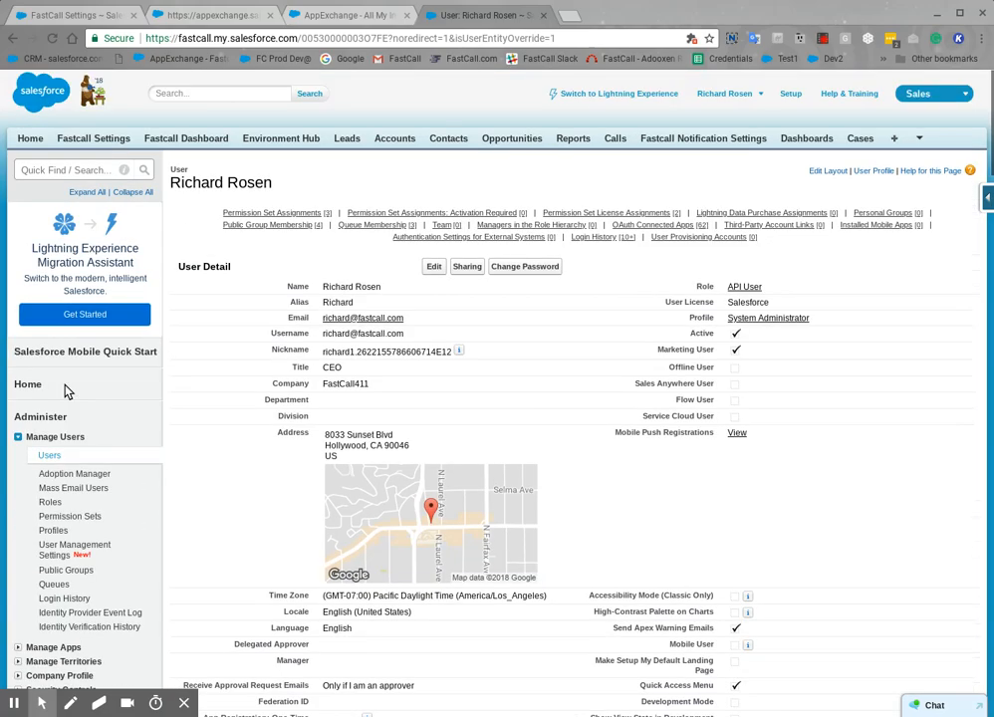
# Step: Search Setup for "pack", open Installed Packages, and open license management for the FastCall package
pyautogui.click(91, 170)
pyautogui.write('pack')
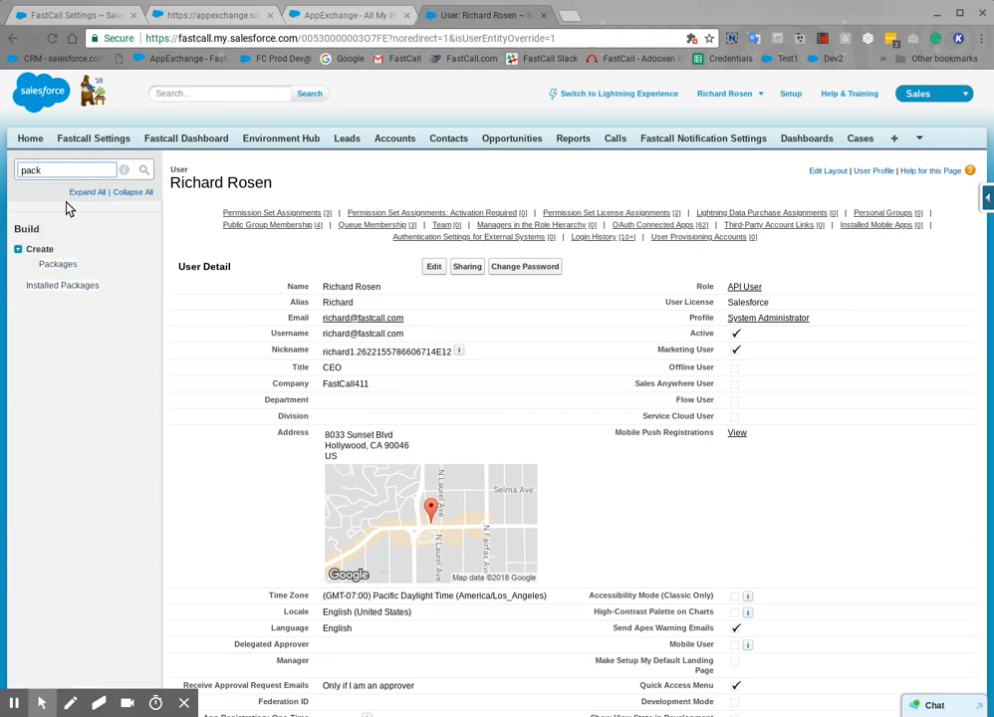
pyautogui.click(77, 290)
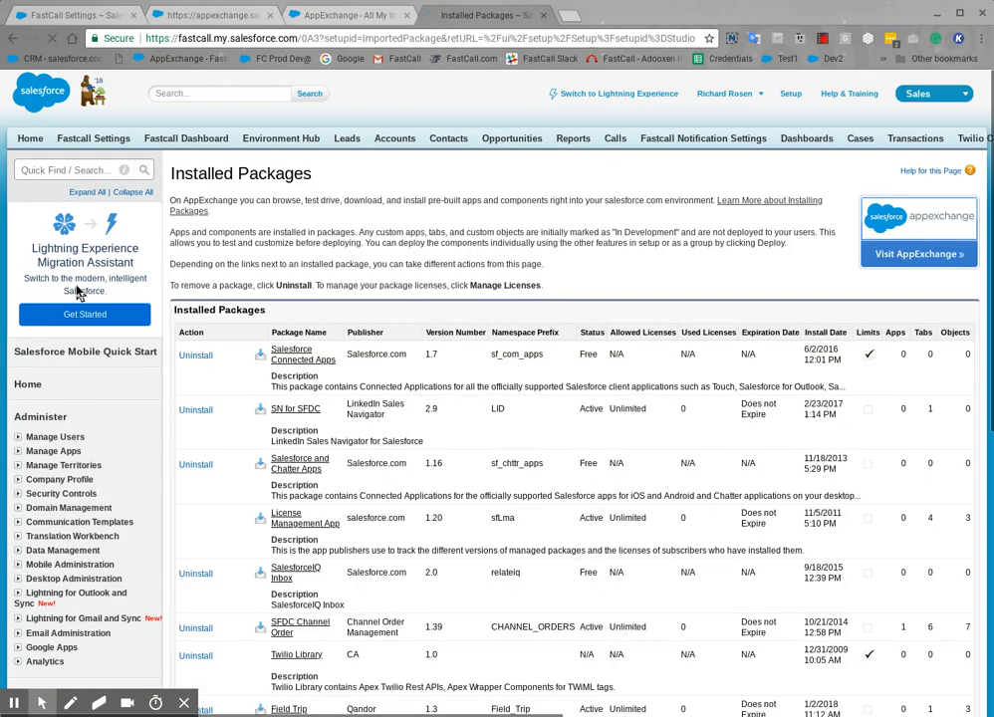
pyautogui.scroll(-5, 419, 316)
pyautogui.scroll(-1, 419, 316)
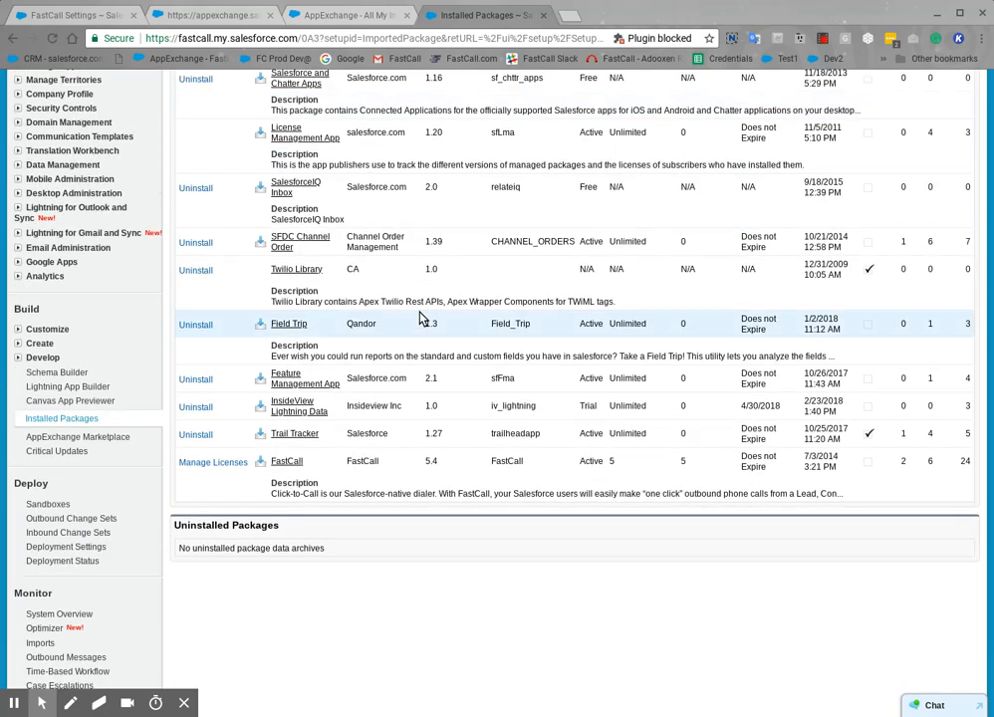
pyautogui.click(211, 463)
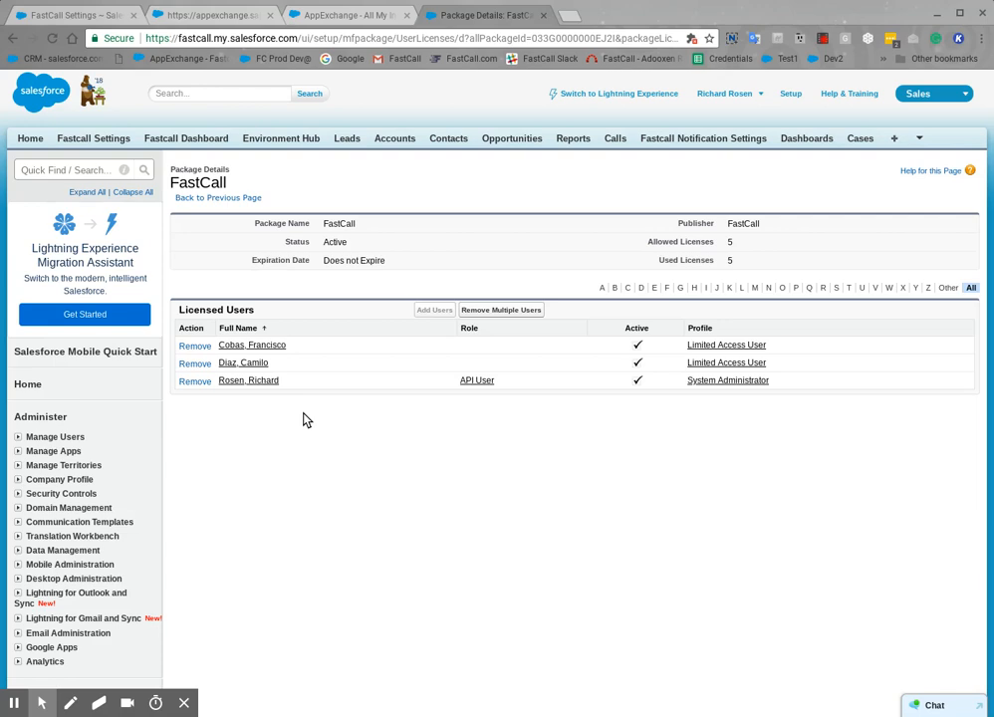
# Step: Search Setup for "site", open the Sites page, and look over the fastcall411.force.com sites list
pyautogui.click(66, 170)
pyautogui.write('site')
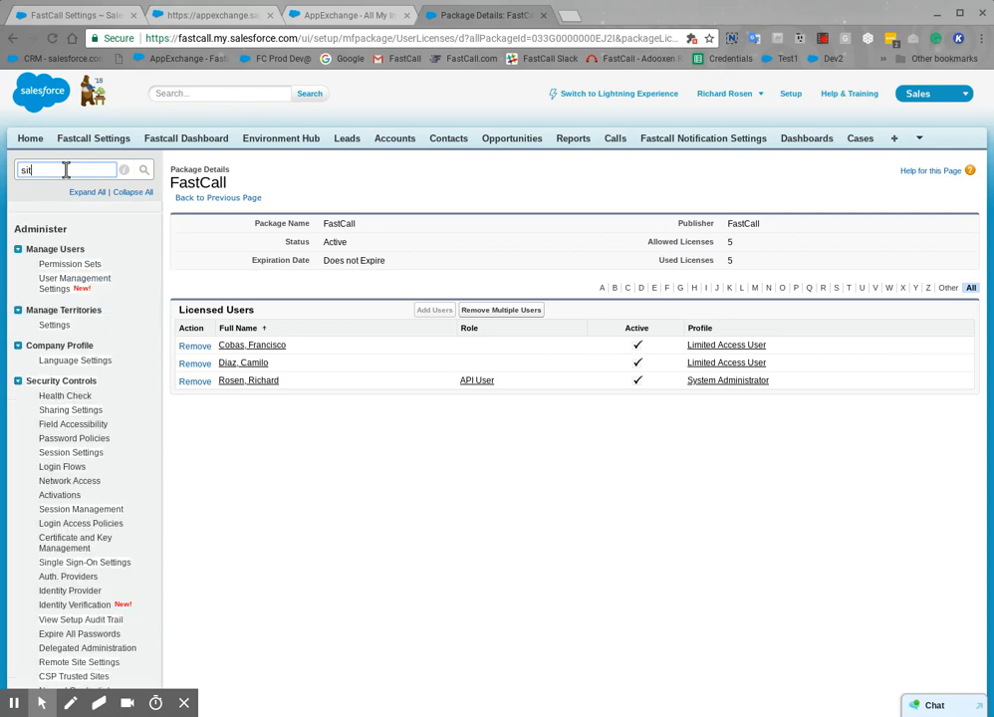
pyautogui.click(48, 353)
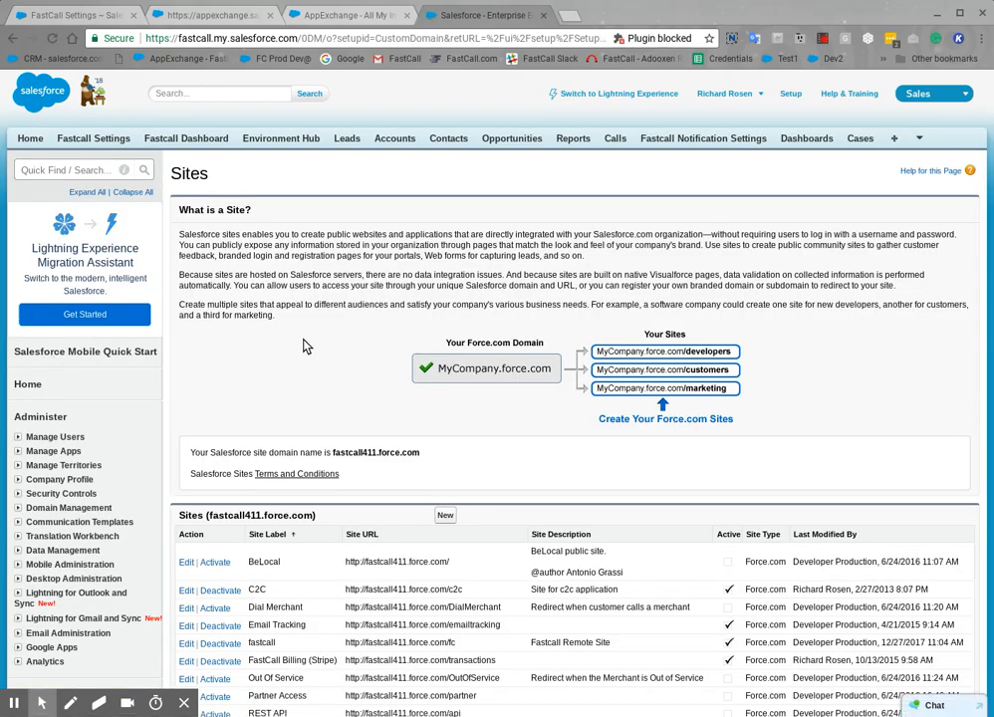
pyautogui.scroll(-3, 306, 346)
pyautogui.scroll(2, 307, 348)
pyautogui.scroll(2, 306, 347)
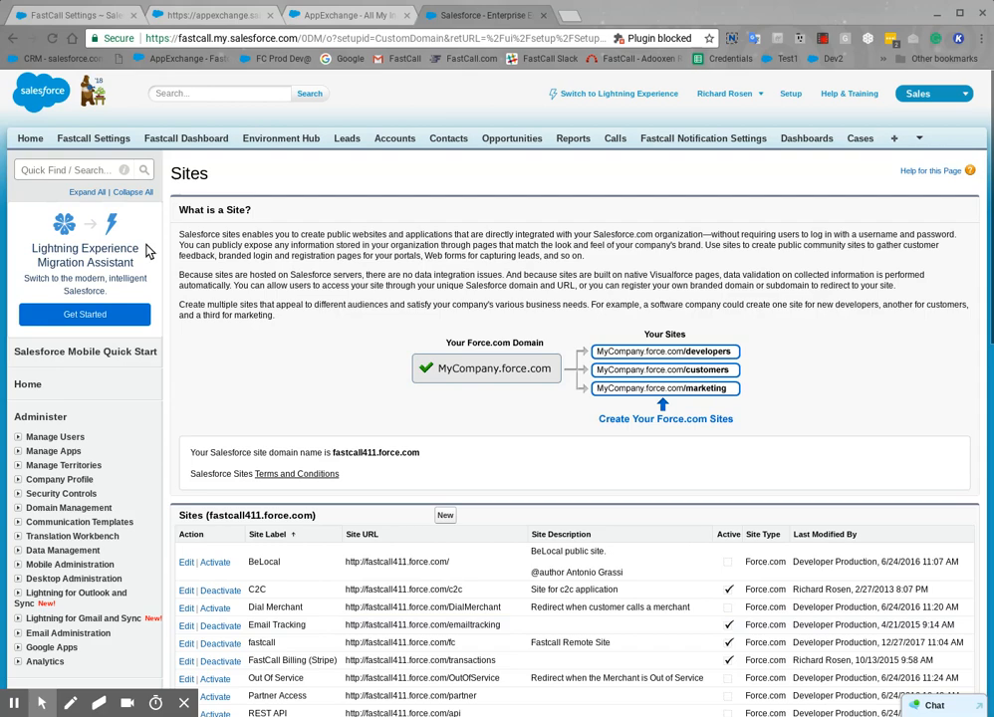
# Step: Search Setup for "pack" again and return to the Installed Packages page
pyautogui.click(72, 169)
pyautogui.write('pack')
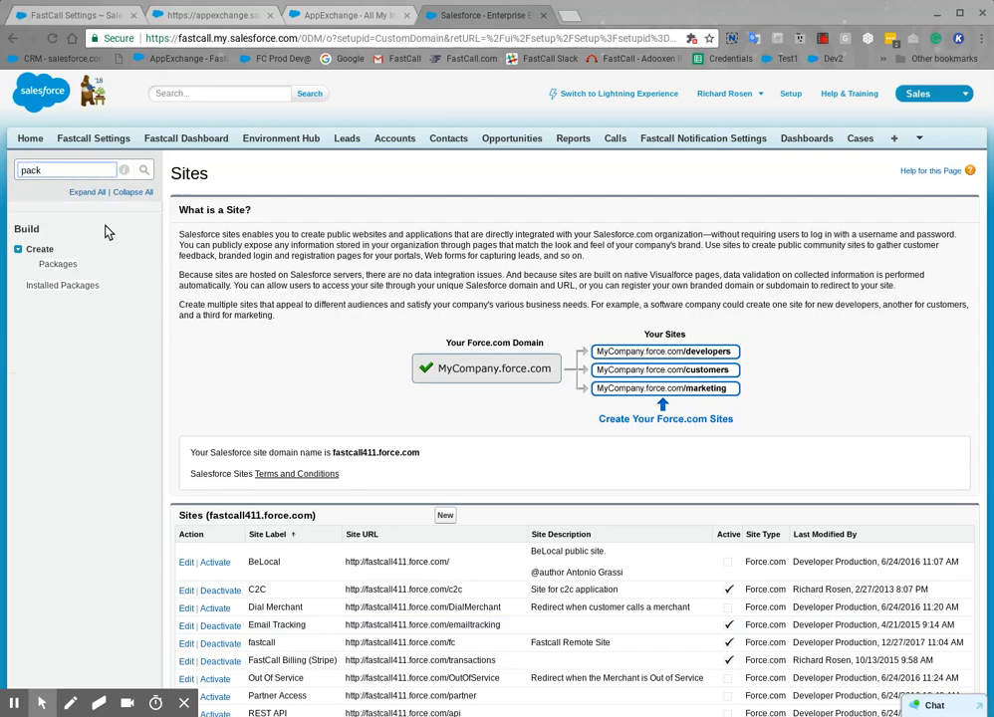
pyautogui.click(69, 287)
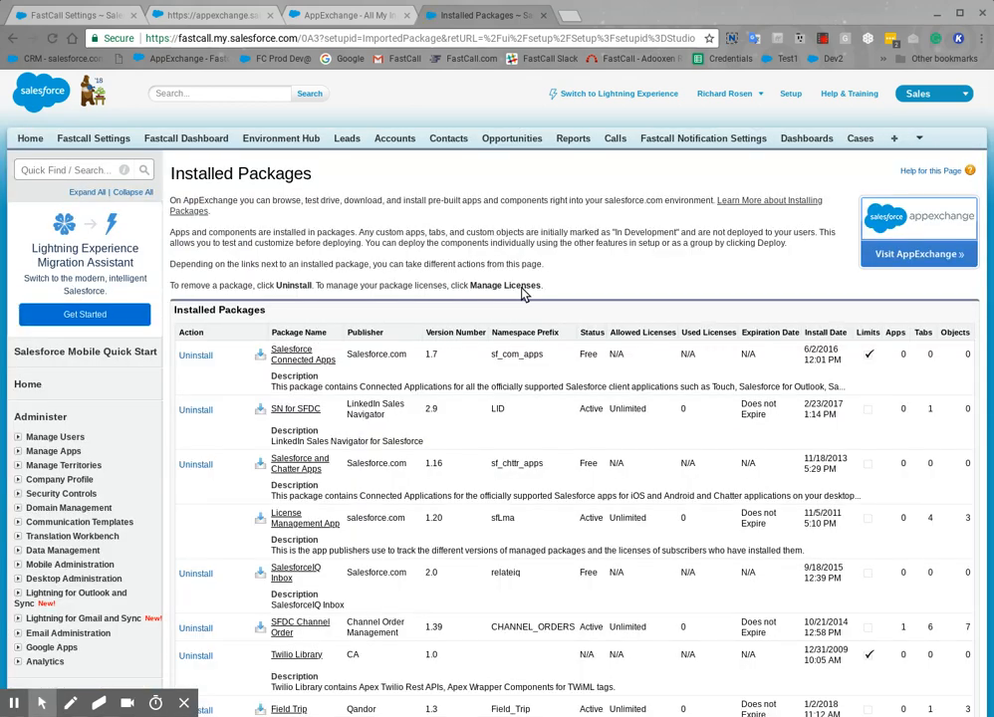
# Step: Switch back to FastCall Settings and try to add the second user in the available users list without admin rights
pyautogui.click(85, 18)
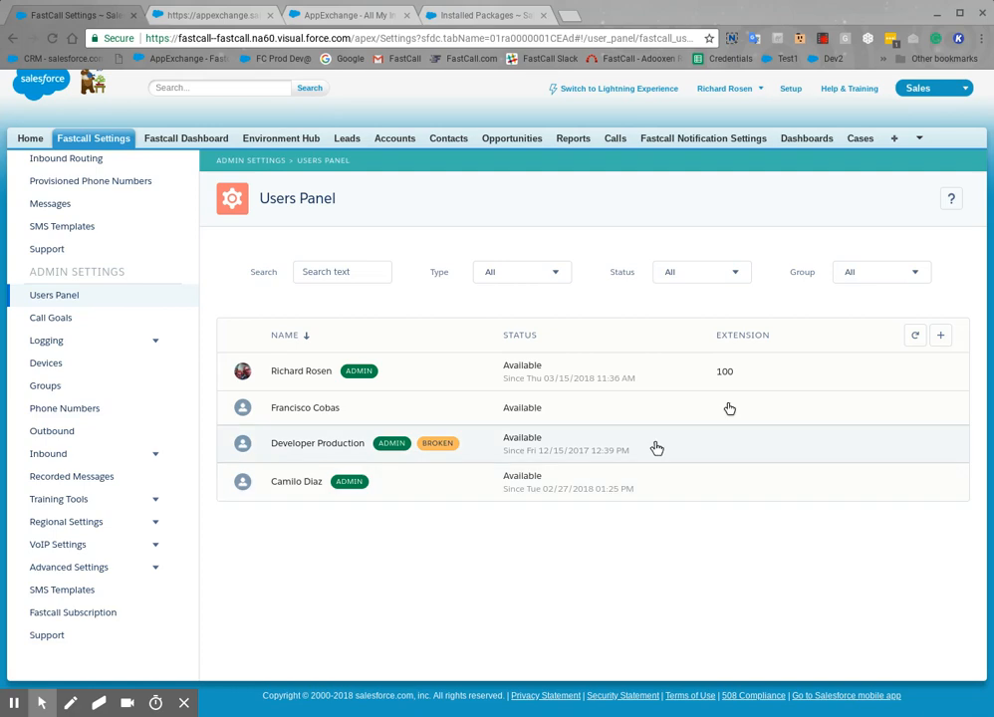
pyautogui.click(941, 336)
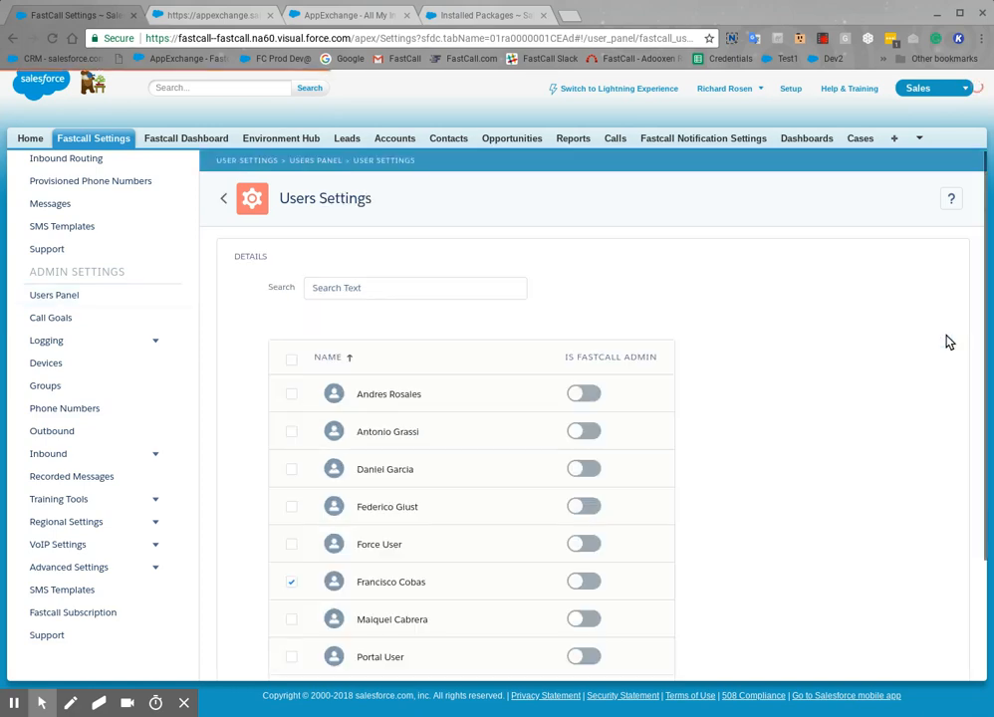
pyautogui.click(290, 433)
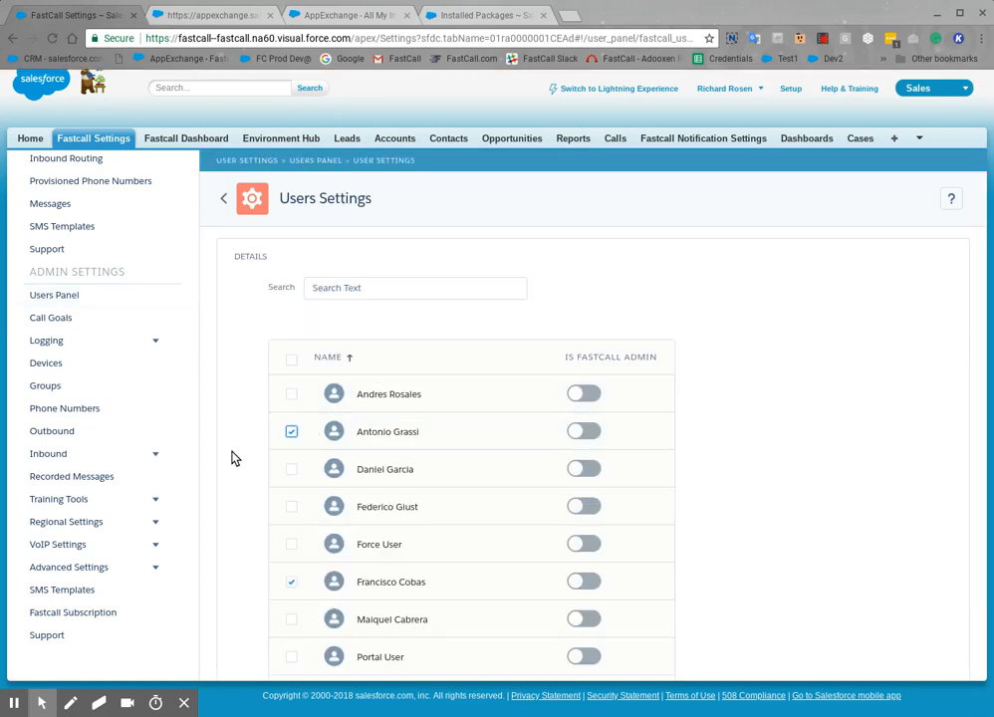
pyautogui.scroll(-2, 233, 457)
pyautogui.click(505, 600)
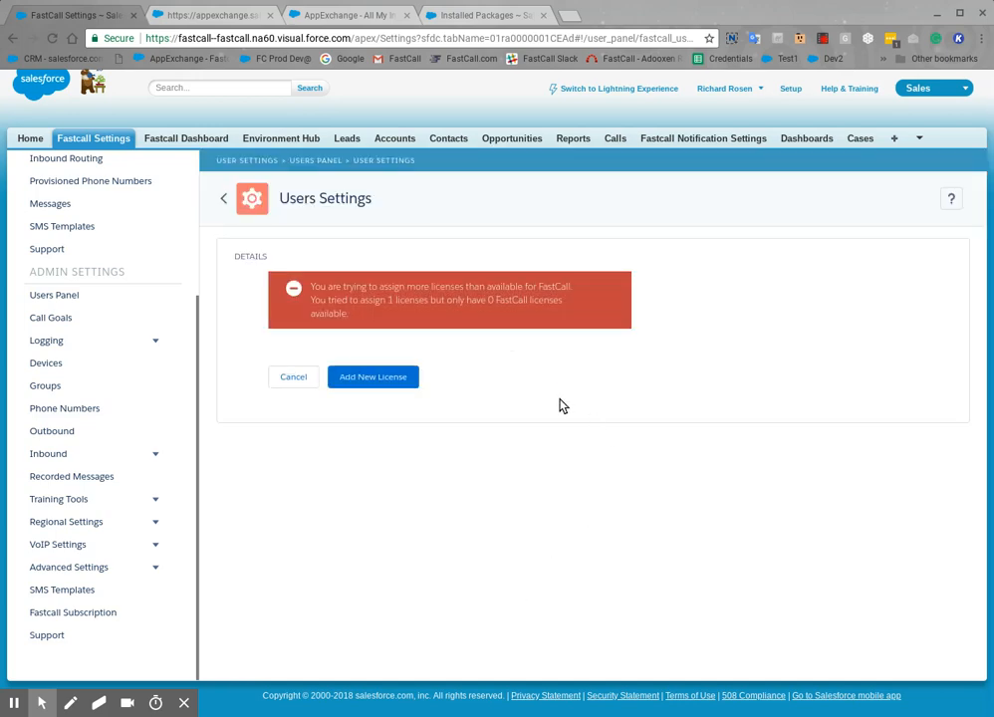
# Step: Proceed to add a new license, open the AppExchange account page, and manage the Fastcall CTI subscription
pyautogui.click(383, 382)
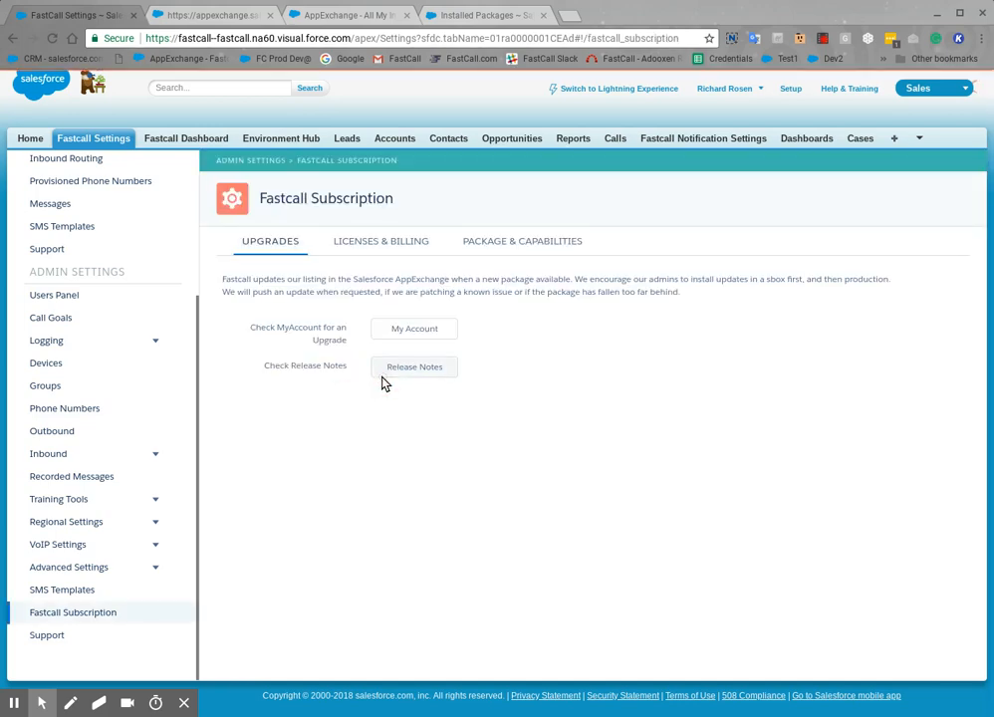
pyautogui.click(414, 333)
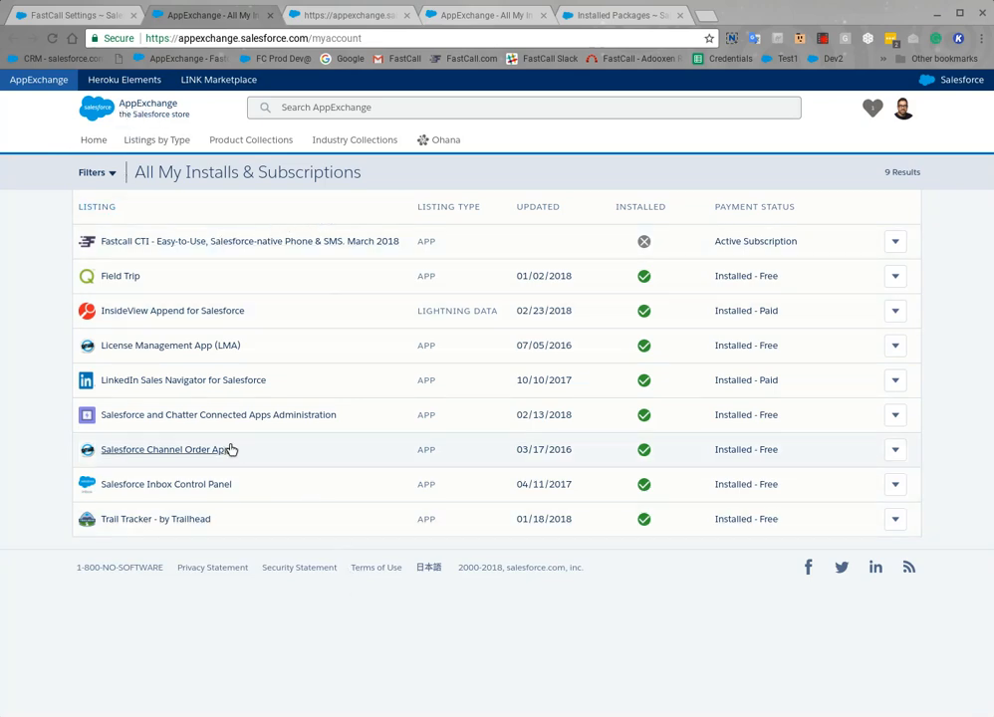
pyautogui.moveTo(113, 388)
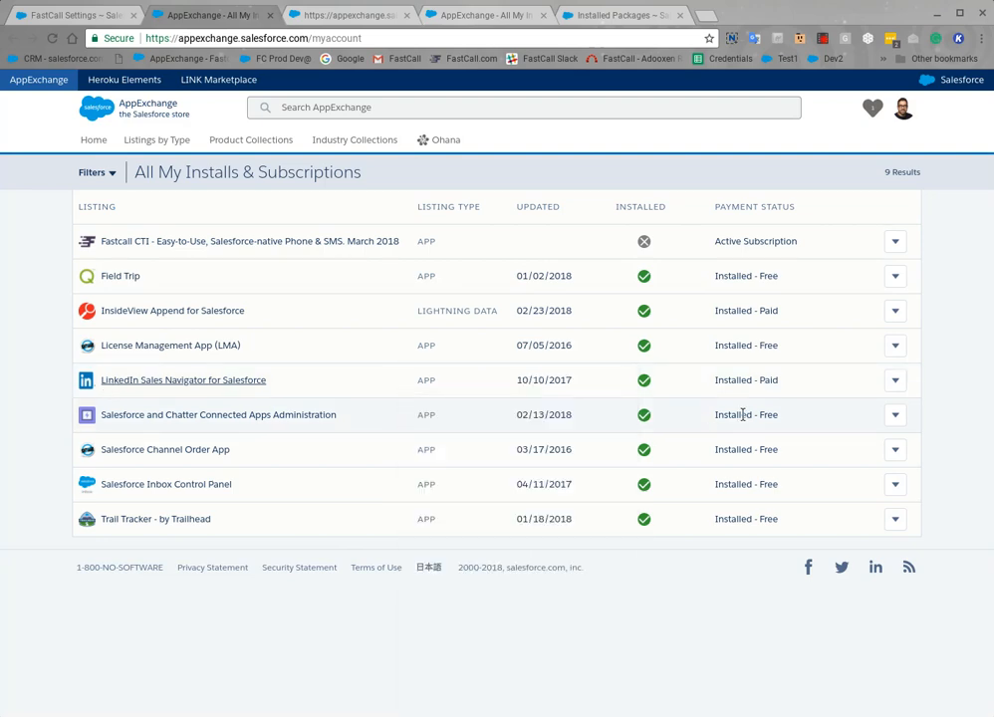
pyautogui.click(894, 381)
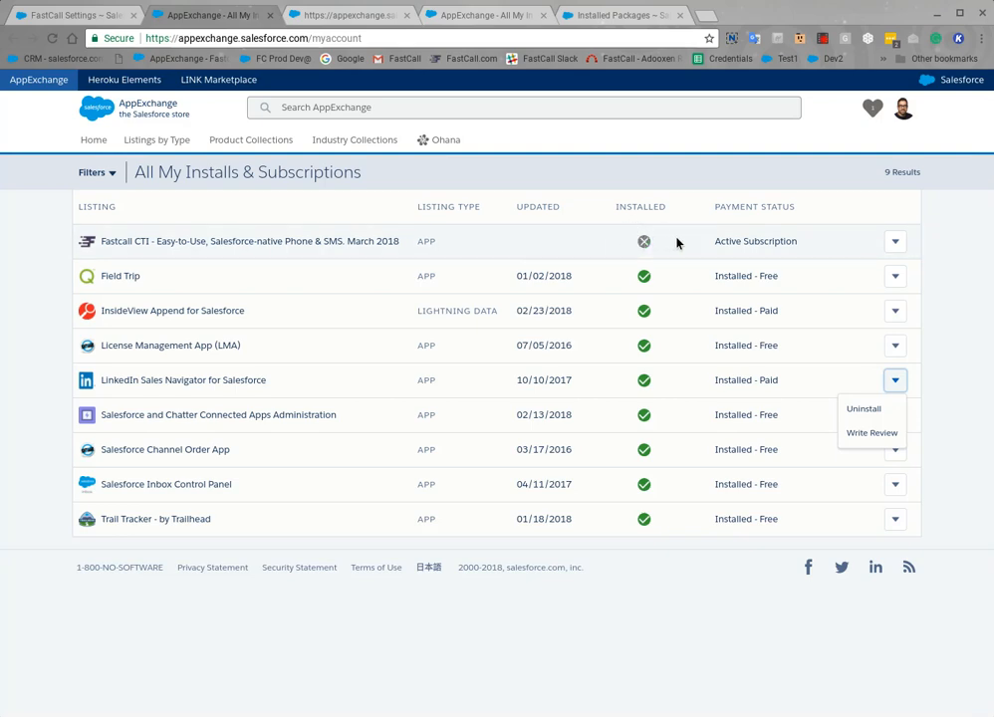
pyautogui.click(895, 243)
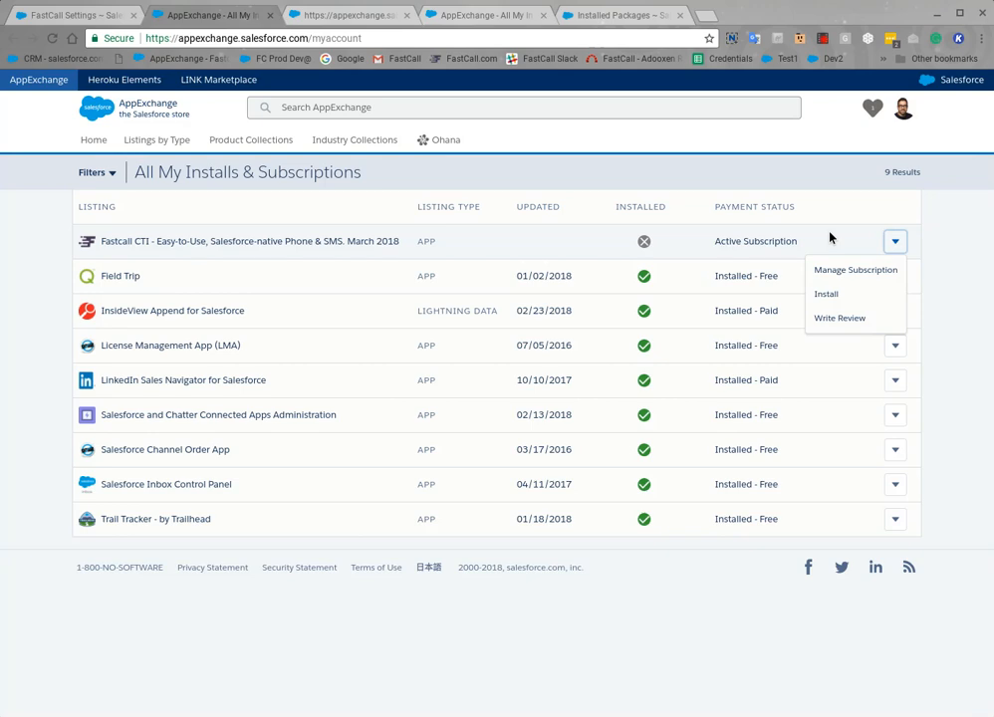
pyautogui.click(870, 278)
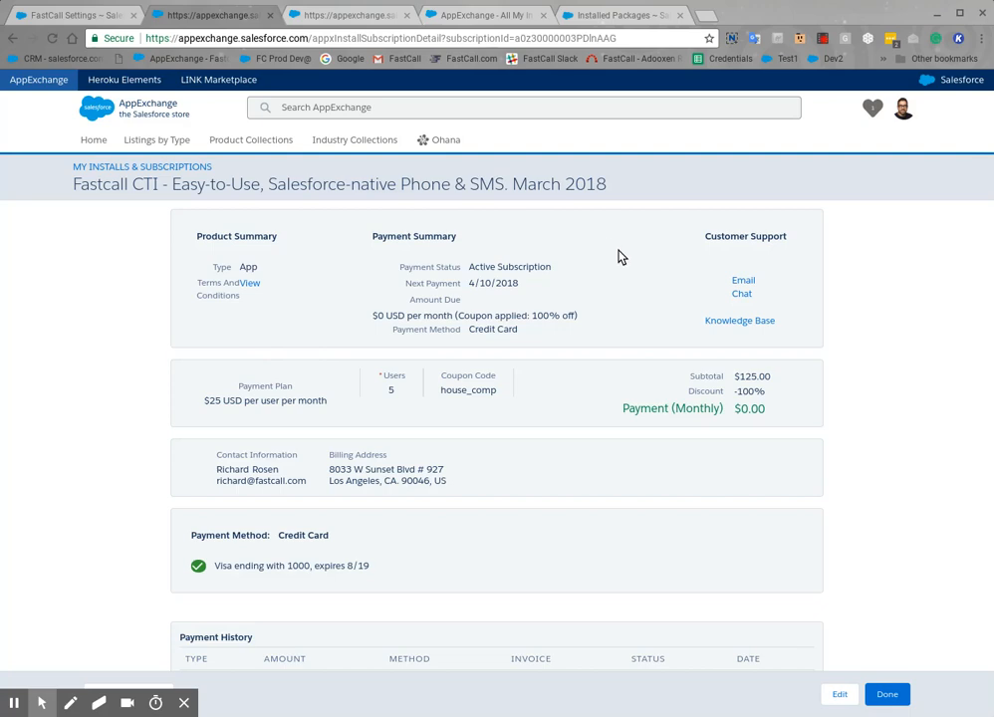
# Step: Examine the Fastcall CTI subscription's payment summary, user count, coupon, billing details, and payment history
pyautogui.scroll(-2, 617, 257)
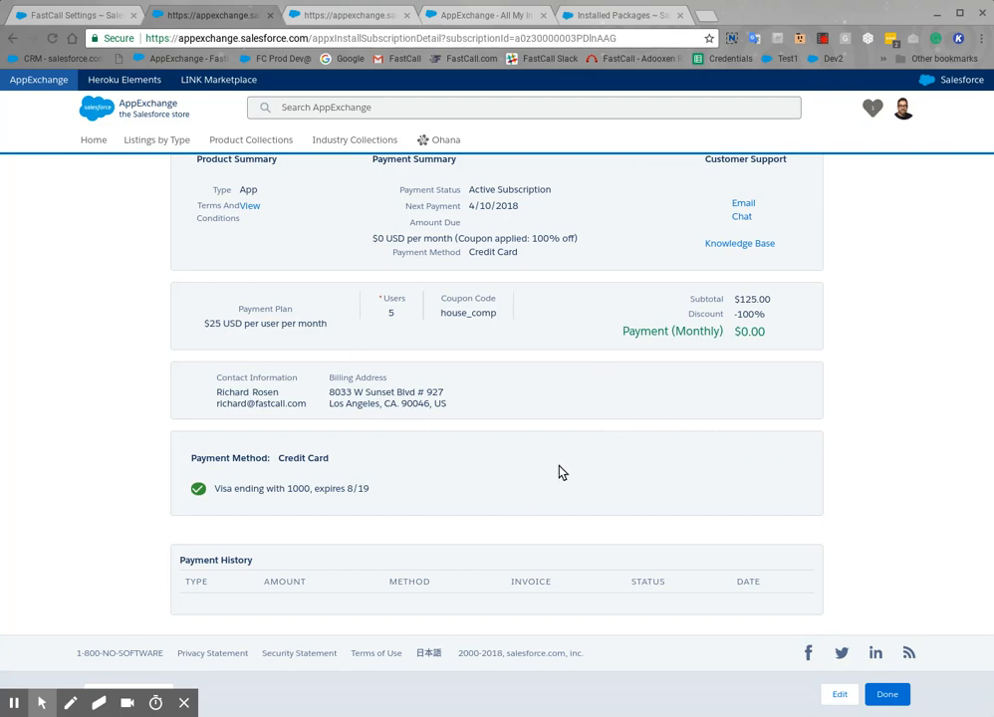
pyautogui.scroll(2, 586, 390)
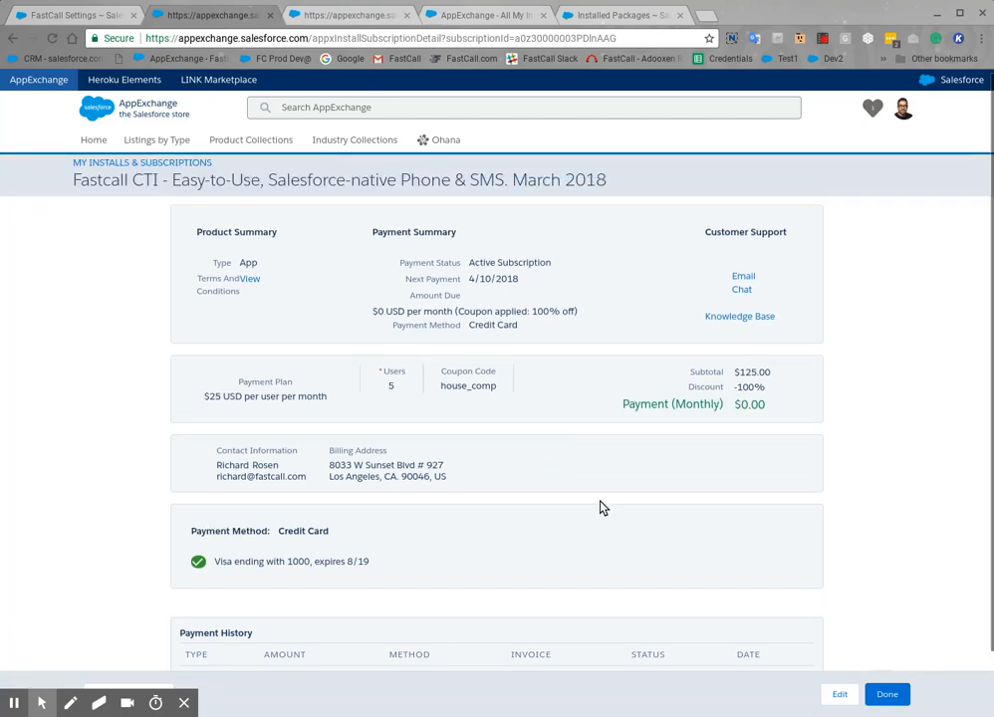
pyautogui.scroll(1, 604, 508)
pyautogui.scroll(-1, 602, 508)
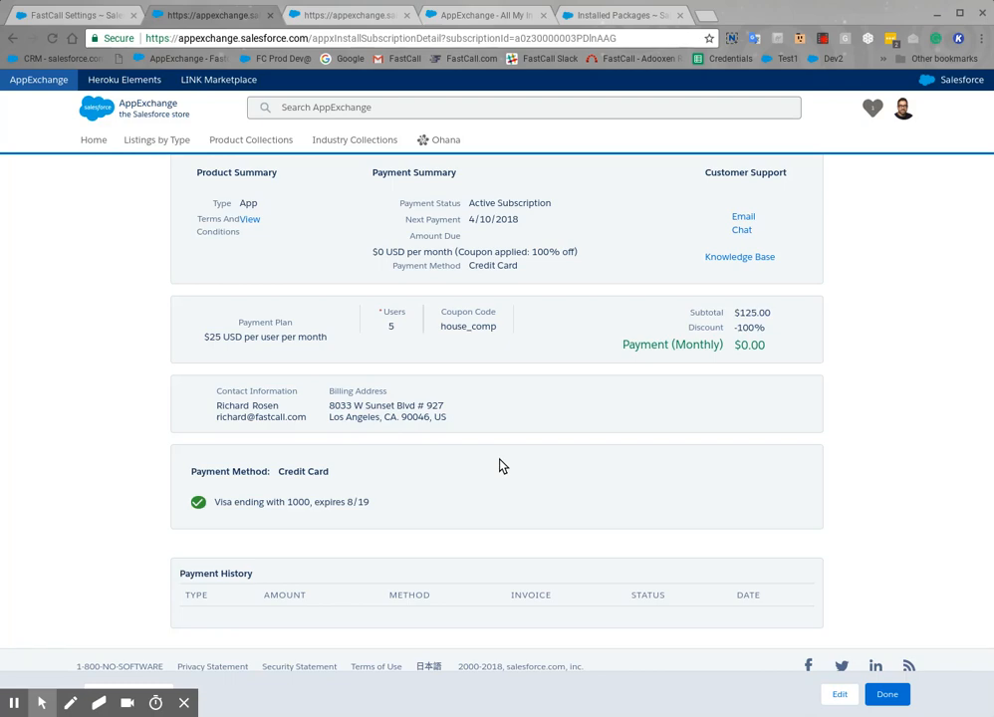
pyautogui.scroll(-1, 502, 466)
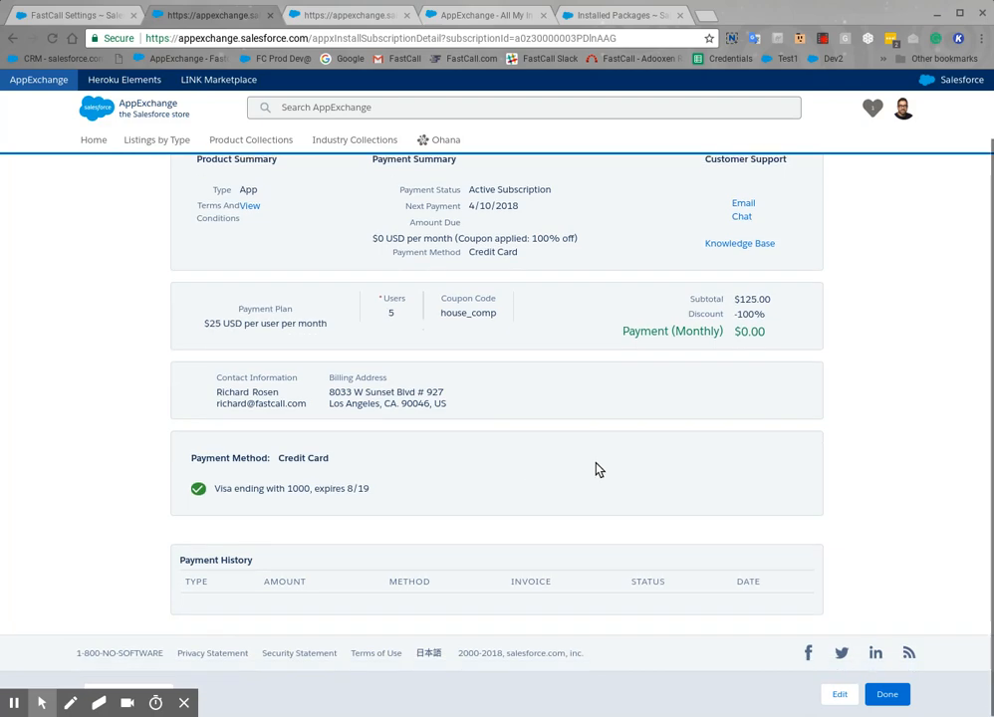
pyautogui.scroll(2, 621, 466)
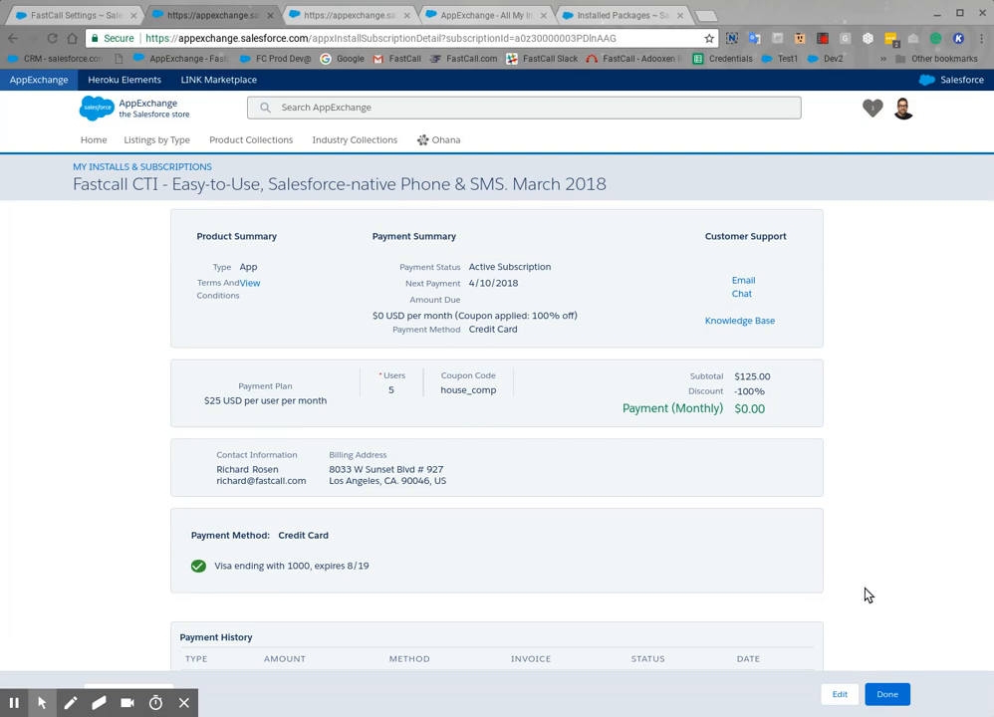
# Step: Return to the Fastcall Subscription settings and review the licenses and billing information
pyautogui.click(78, 18)
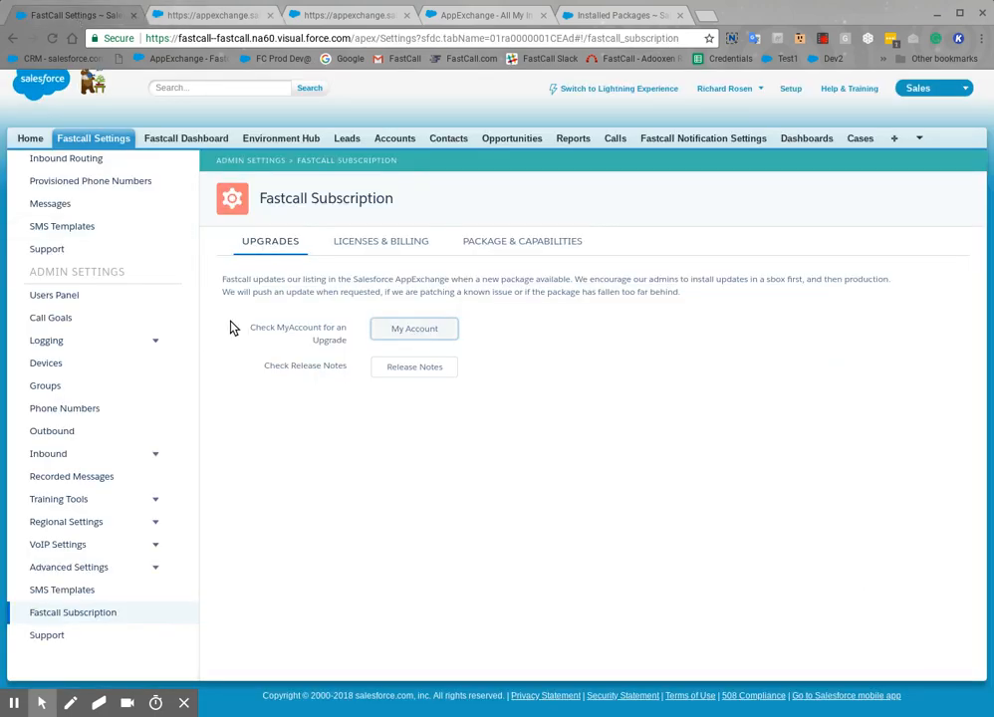
pyautogui.click(380, 241)
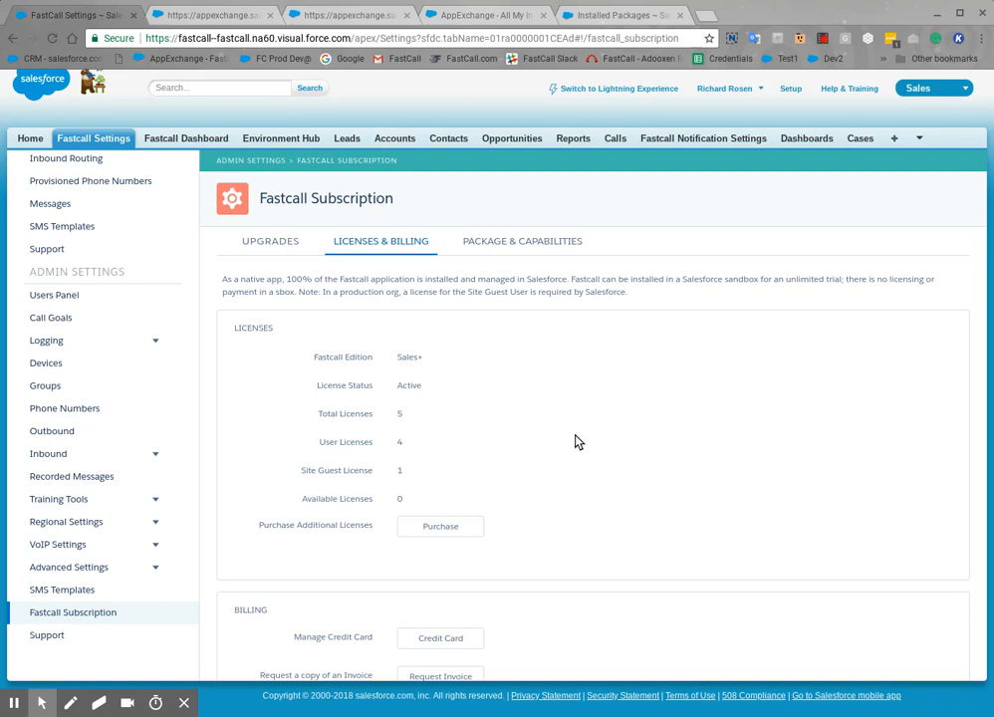
pyautogui.scroll(-1, 577, 441)
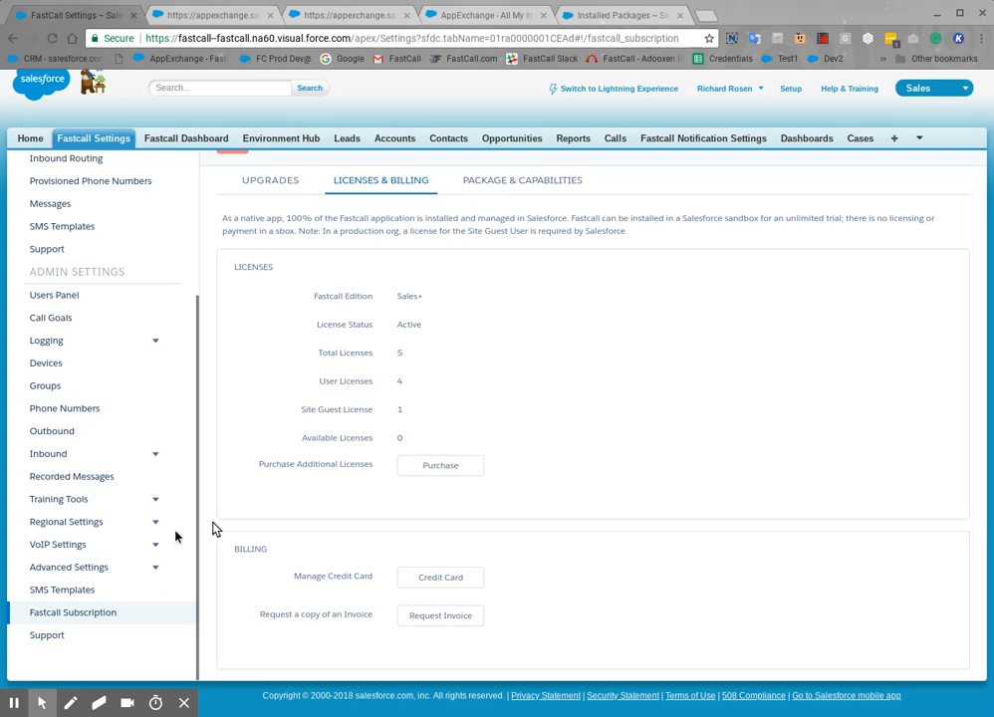
# Step: Open the broken Developer Production user's settings from the Users Panel and review its configuration problem and options
pyautogui.click(52, 298)
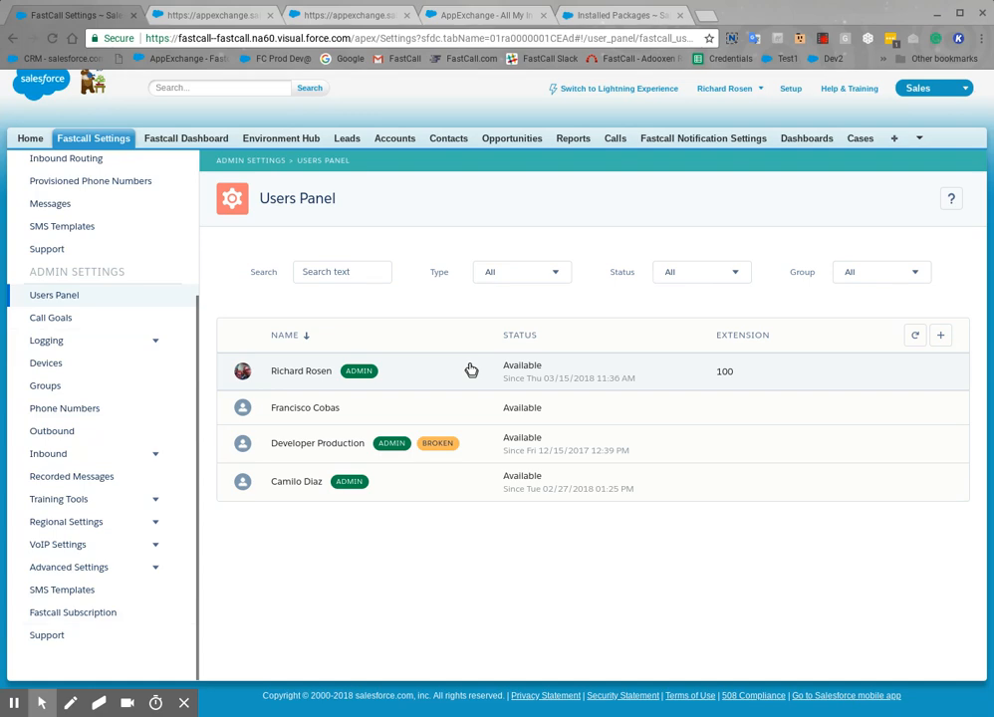
pyautogui.click(294, 450)
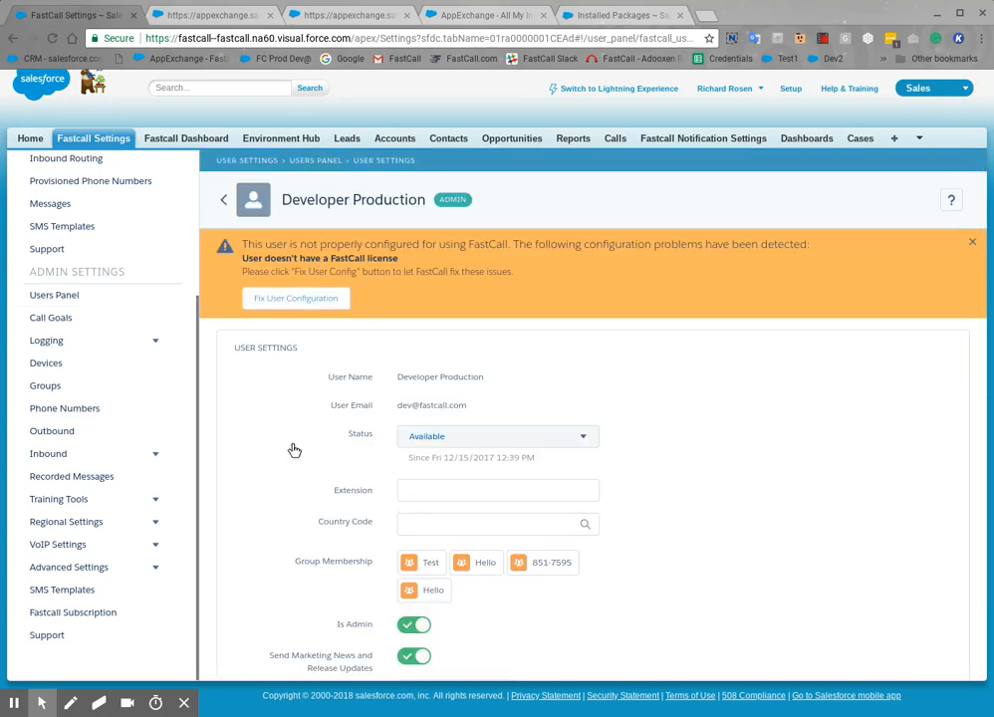
pyautogui.scroll(-2, 659, 535)
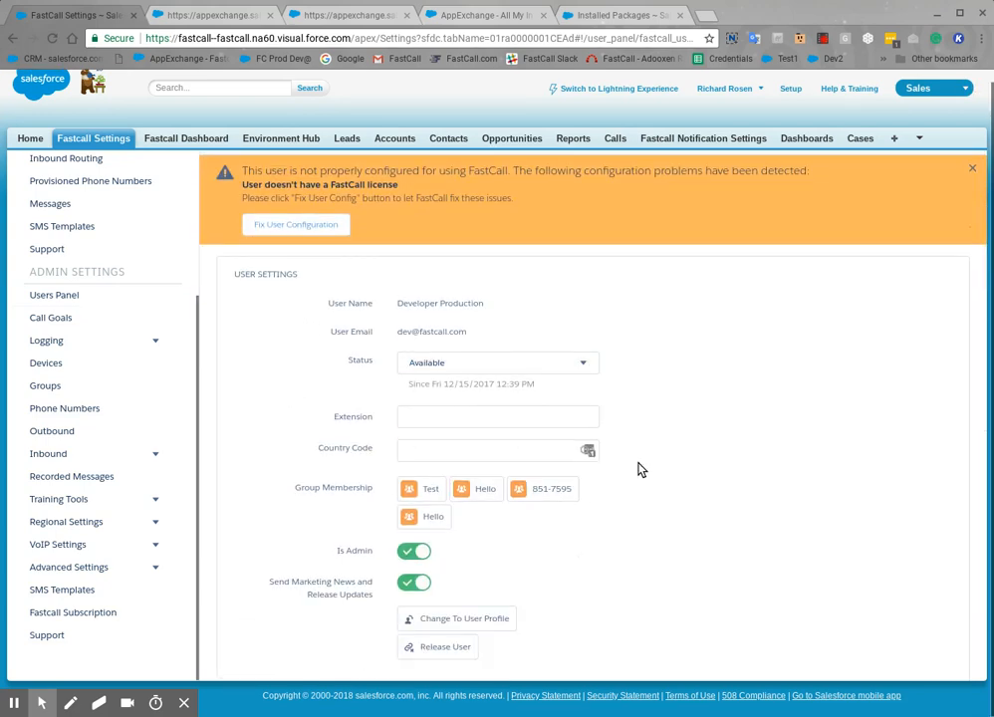
# Step: Switch to the Developer Production user's profile to view the Fastcall settings as that user
pyautogui.scroll(-1, 681, 520)
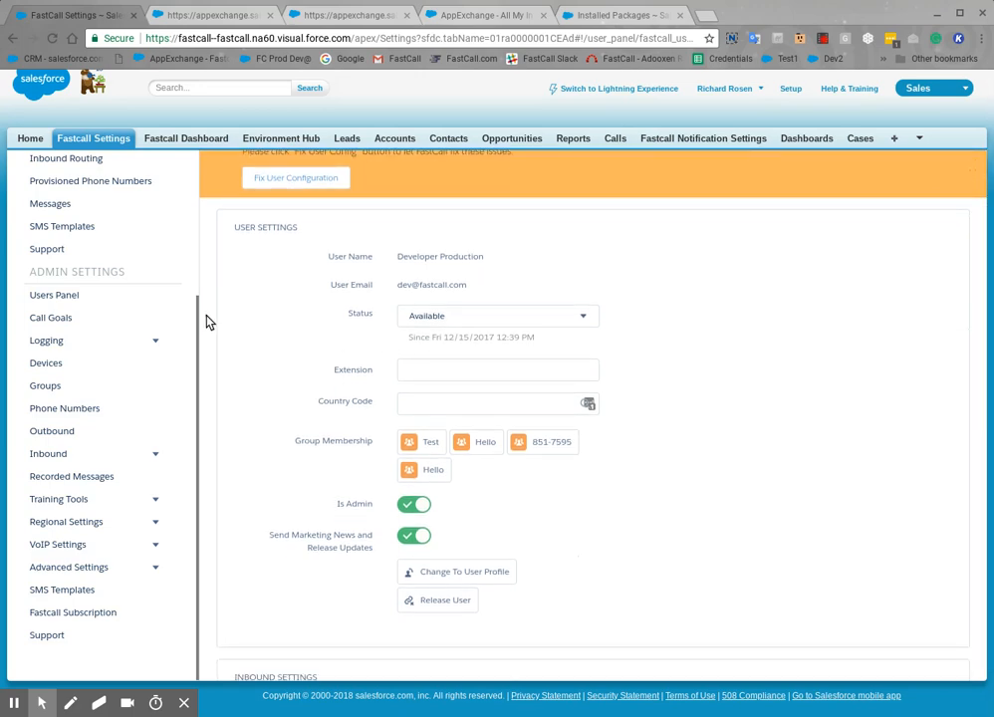
pyautogui.click(459, 577)
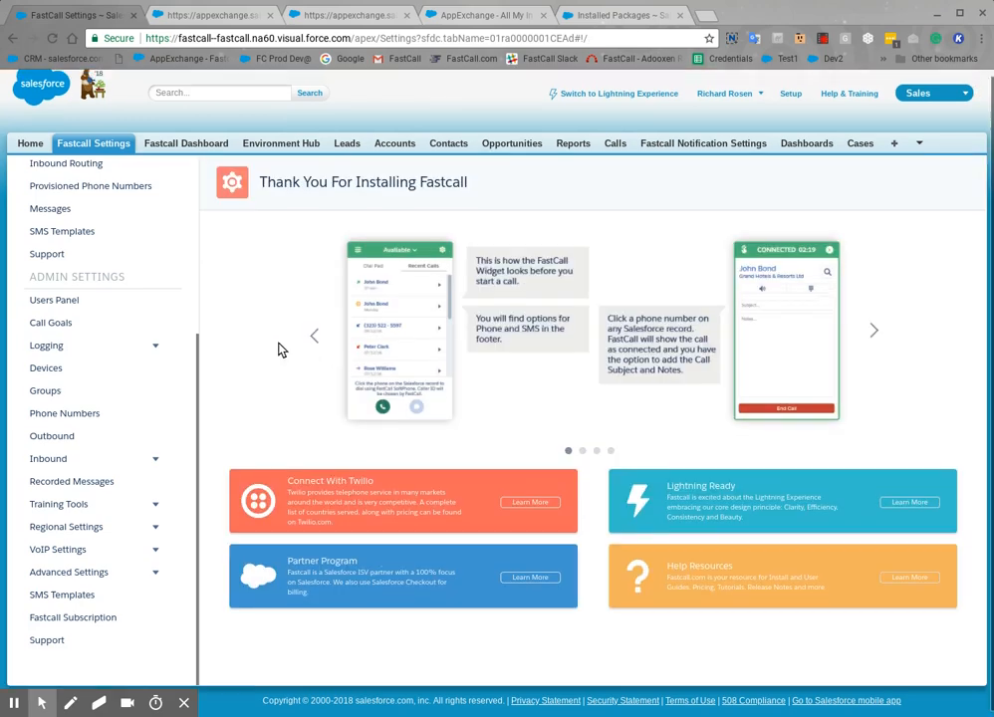
pyautogui.scroll(1, 277, 349)
pyautogui.scroll(3, 75, 228)
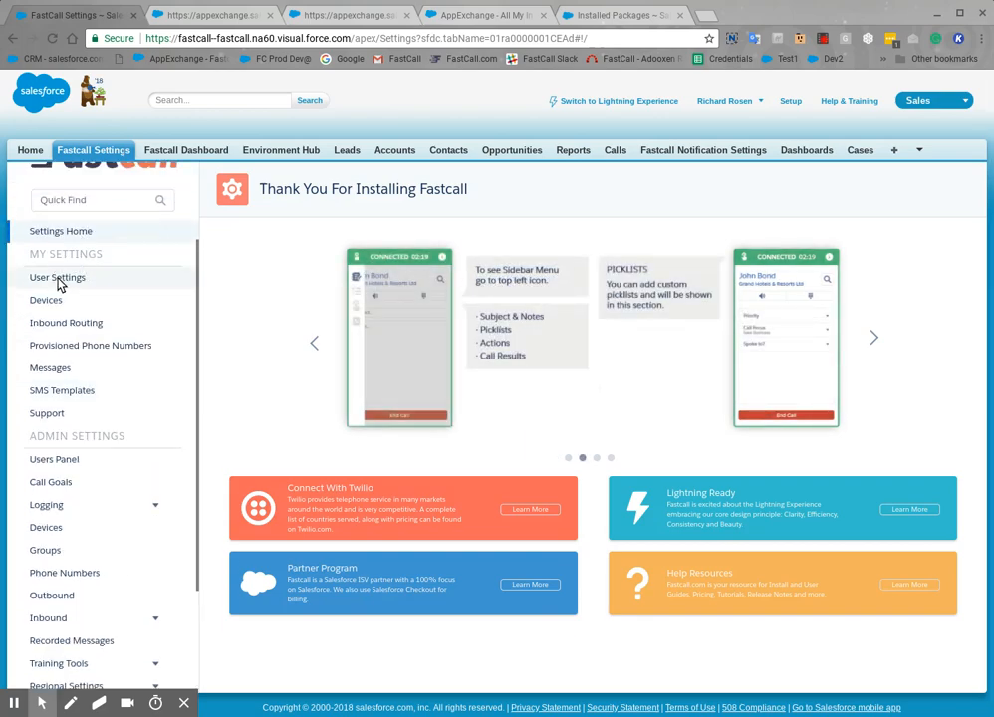
# Step: Open the impersonated user's personal User Settings and review the license warning, user details and inbound settings
pyautogui.click(58, 279)
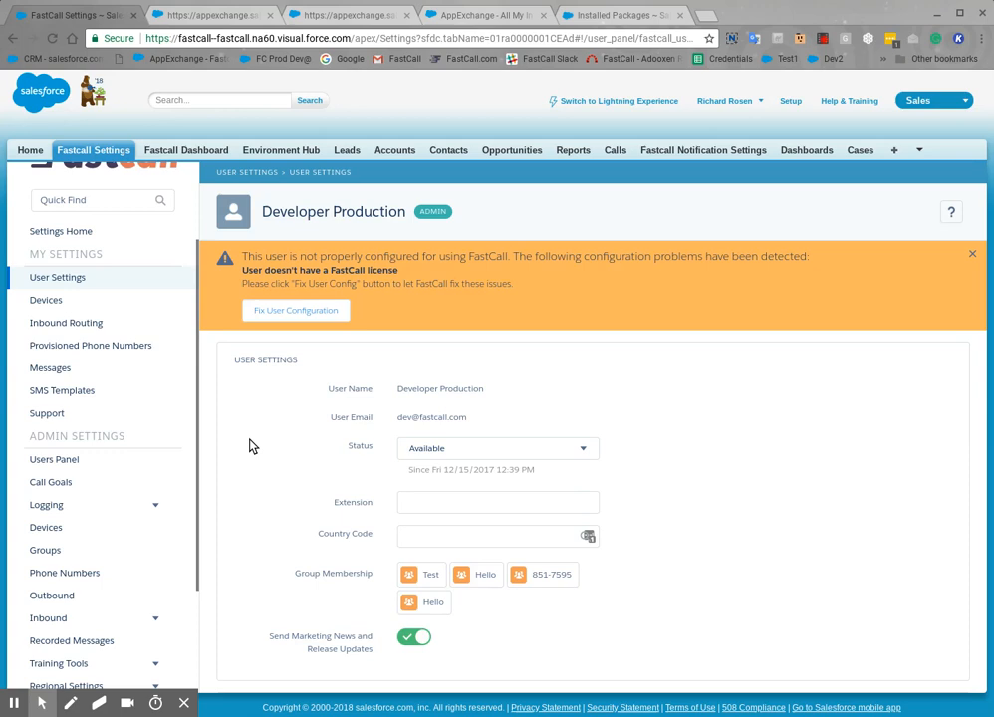
pyautogui.scroll(-2, 252, 447)
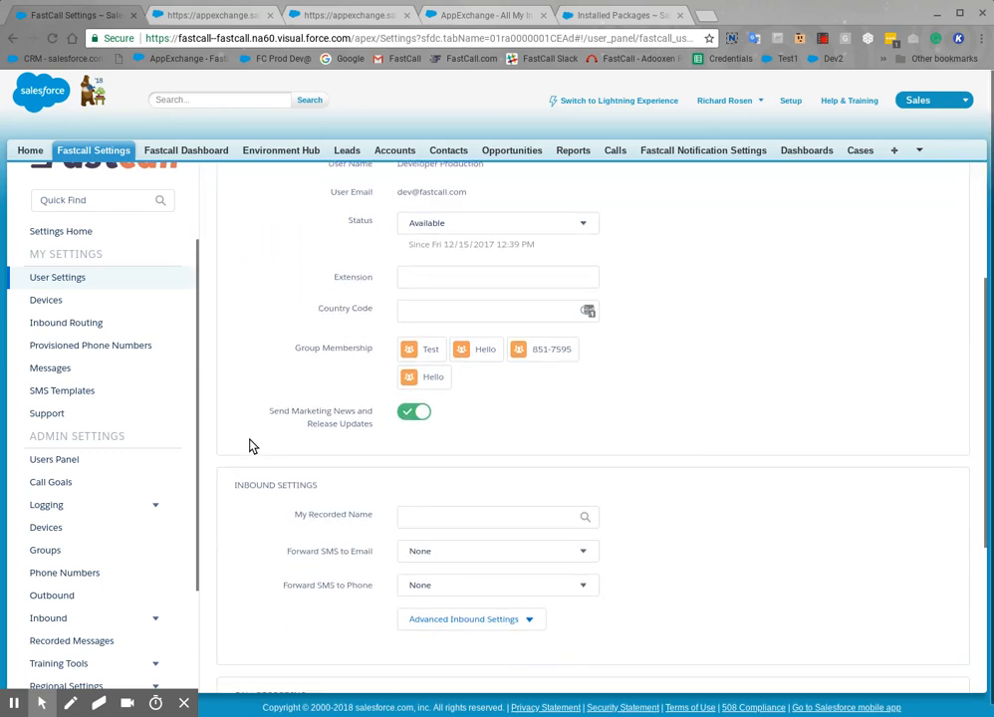
pyautogui.scroll(3, 271, 475)
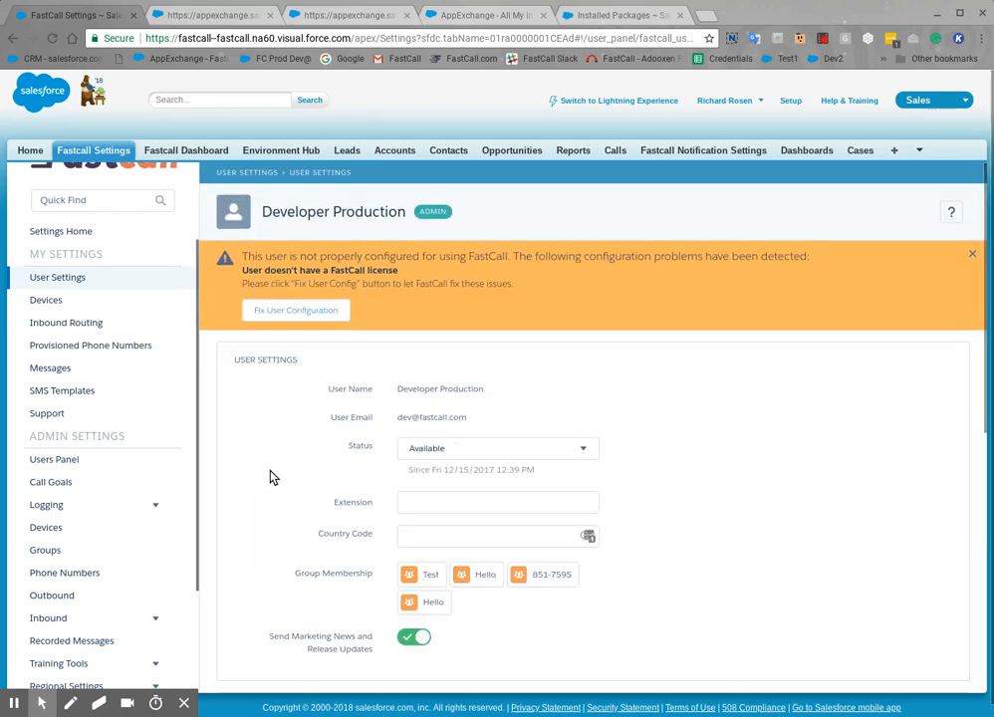
pyautogui.scroll(-2, 271, 477)
pyautogui.scroll(-3, 271, 477)
pyautogui.scroll(3, 271, 477)
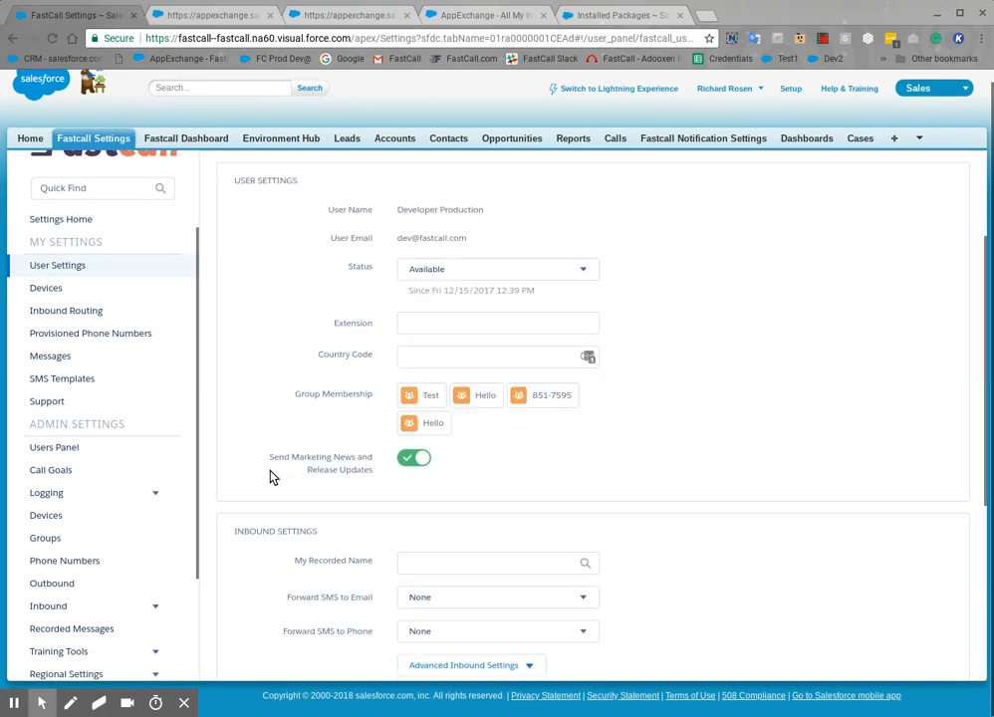
pyautogui.scroll(2, 271, 478)
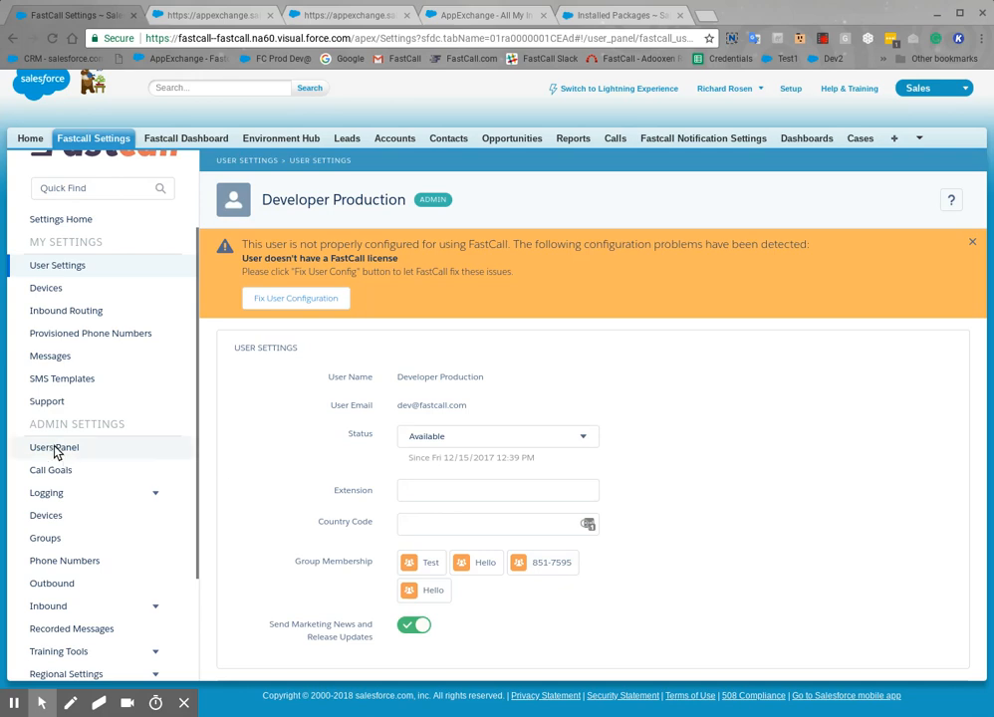
# Step: Review the impersonated user's own Devices and Inbound Routing settings
pyautogui.click(47, 288)
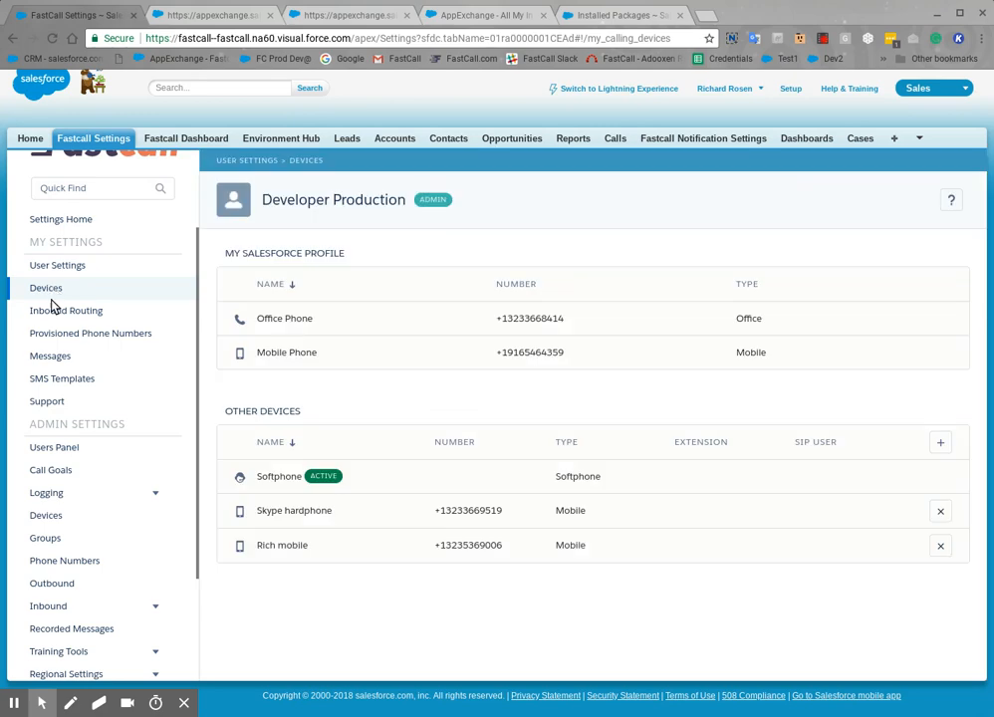
pyautogui.click(54, 317)
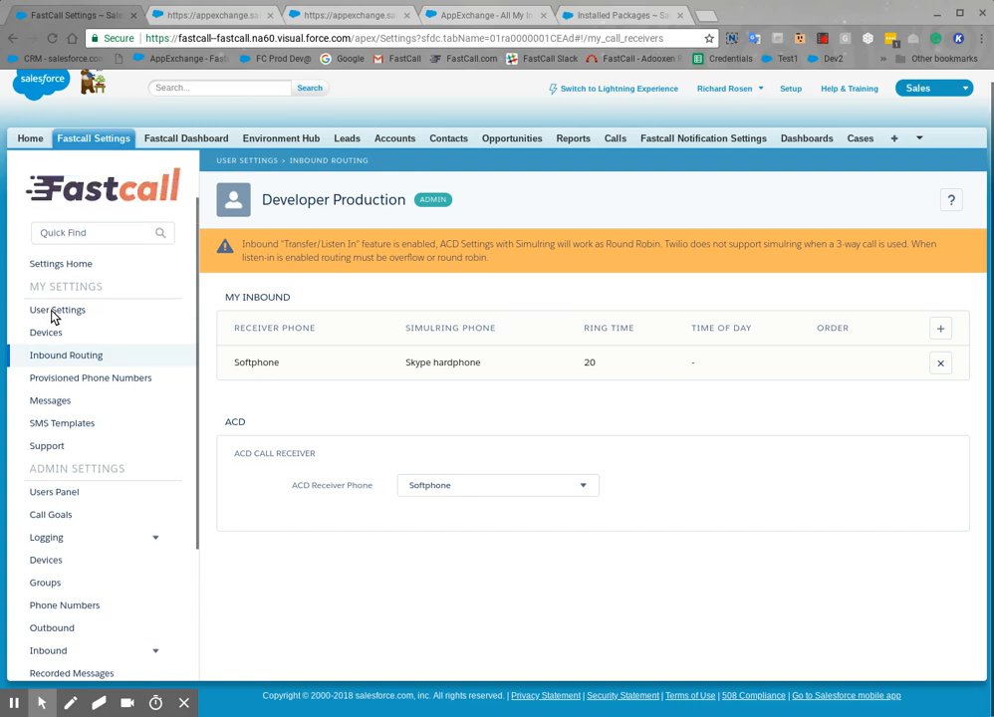
pyautogui.scroll(1, 53, 317)
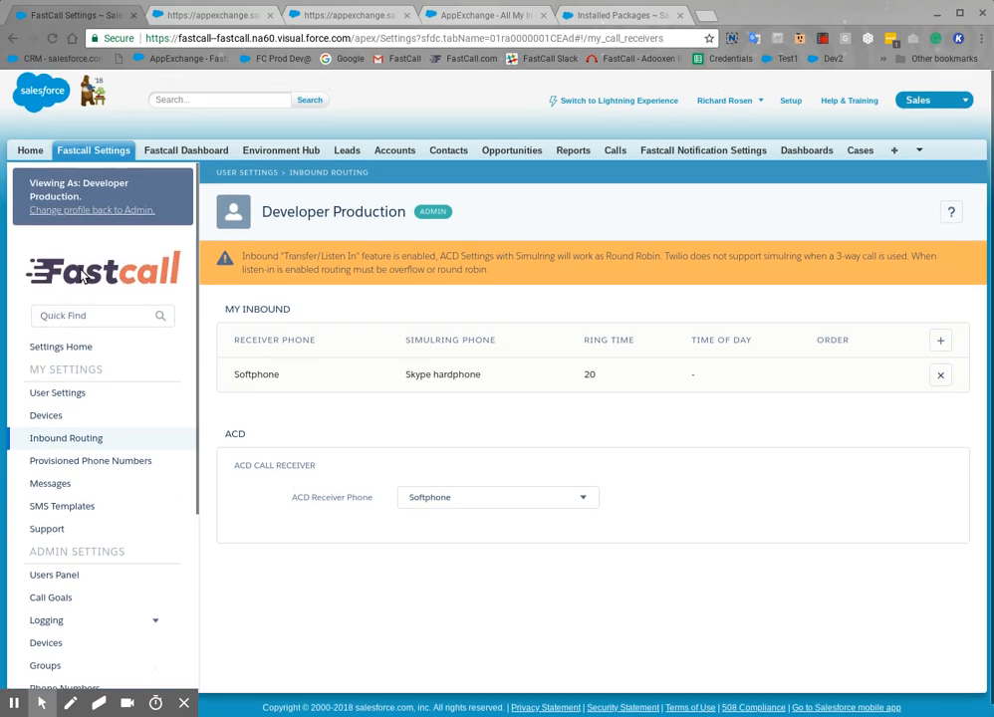
# Step: Change the profile back to Admin and review the Developer Production user's settings, including the profile switch and release options
pyautogui.click(100, 210)
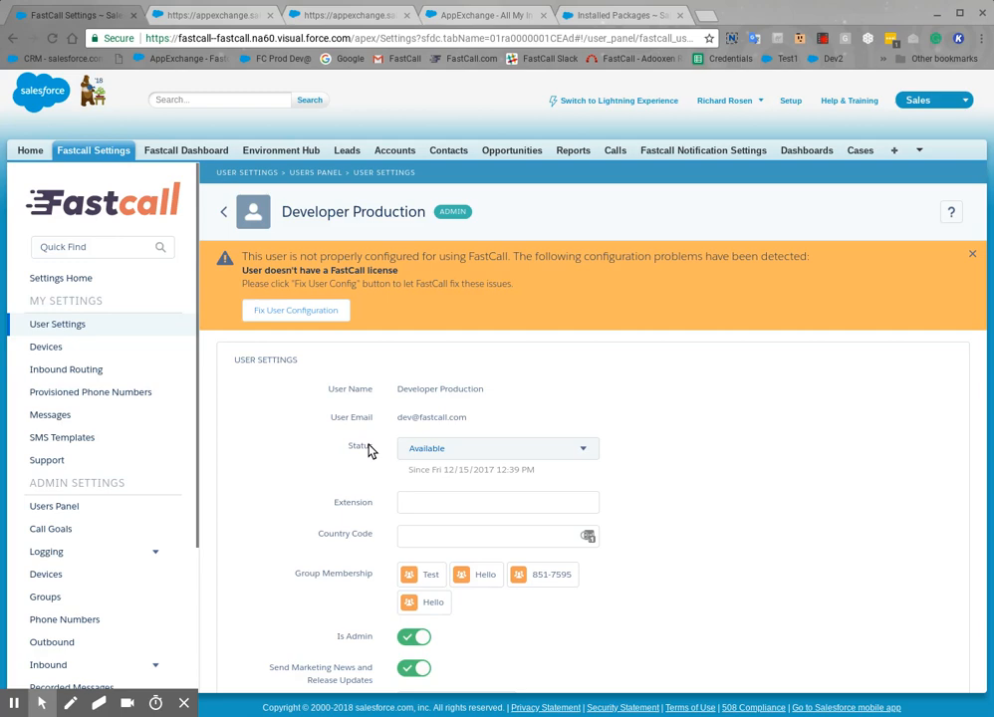
pyautogui.scroll(-2, 72, 529)
pyautogui.scroll(1, 73, 529)
pyautogui.scroll(-2, 72, 529)
pyautogui.scroll(3, 73, 529)
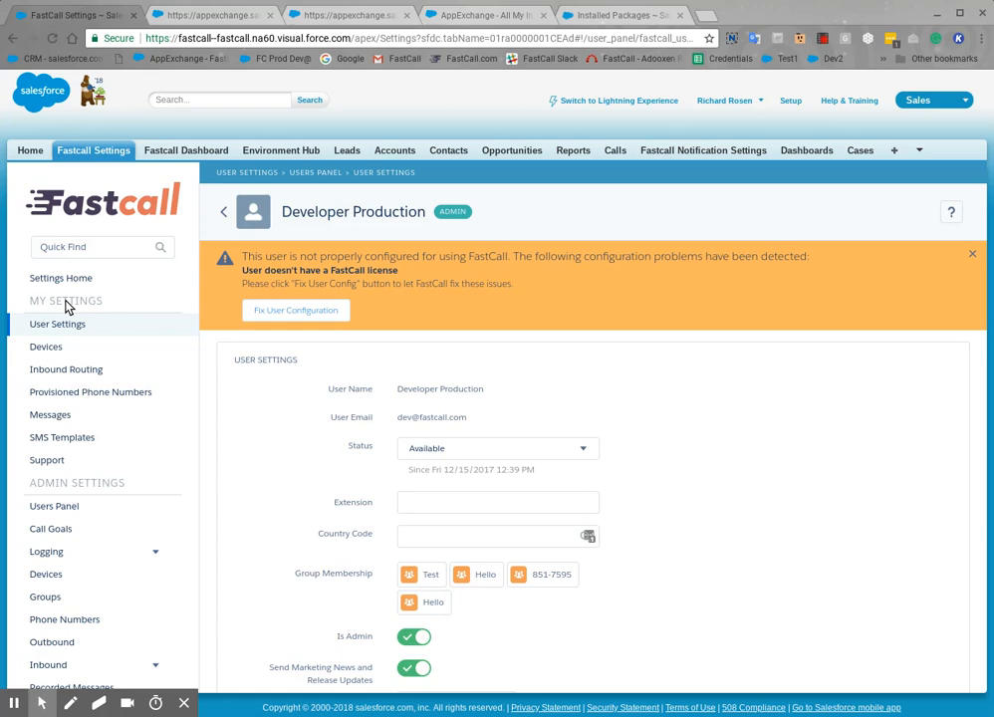
pyautogui.scroll(-2, 249, 445)
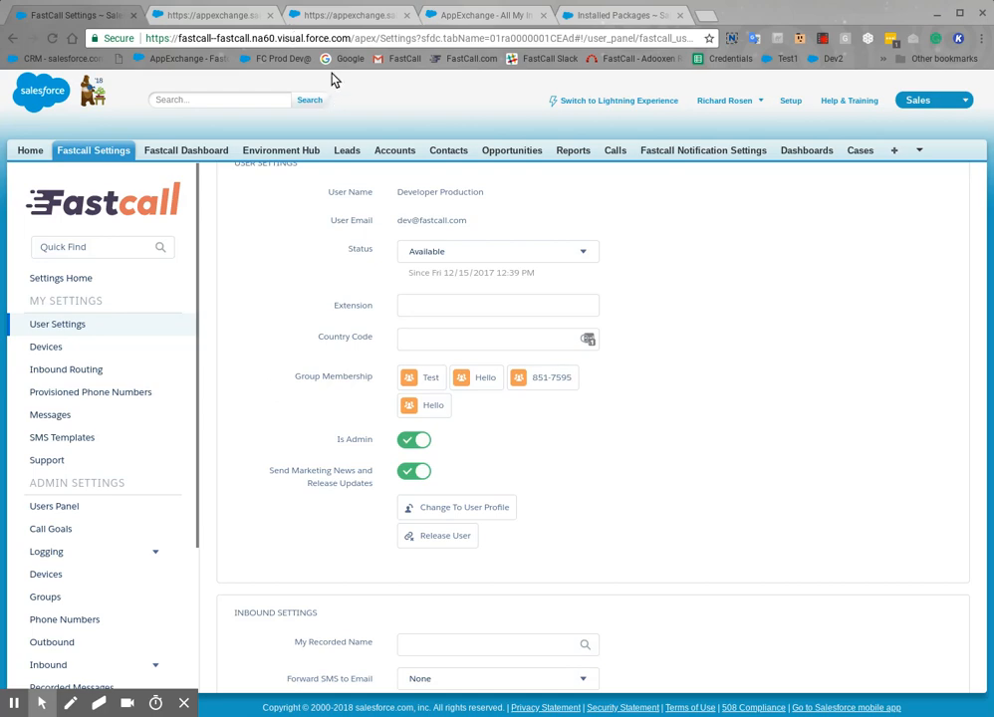
# Step: Return to Salesforce Setup in the Installed Packages page, search for "user", and open the Users list under Manage Users
pyautogui.click(600, 16)
pyautogui.click(64, 170)
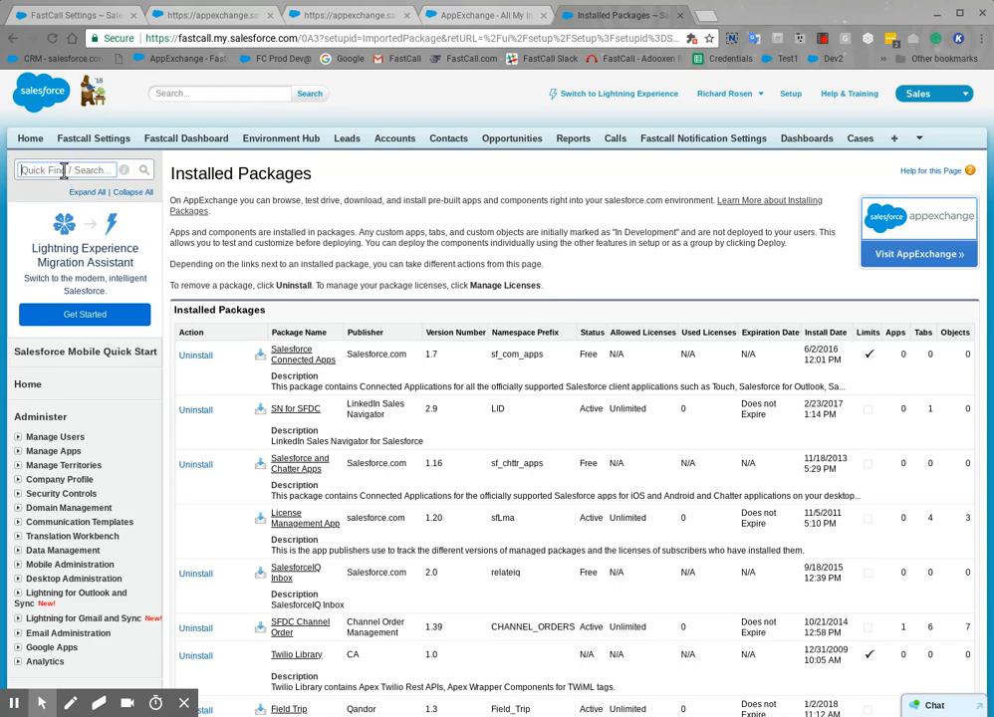
pyautogui.write('user')
pyautogui.click(50, 266)
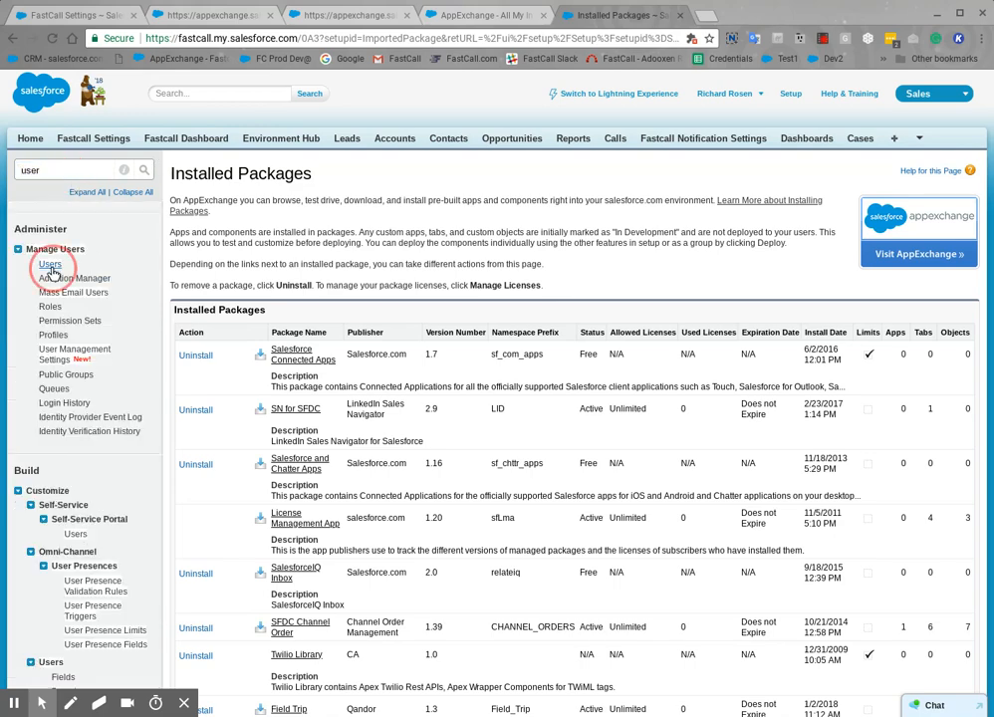